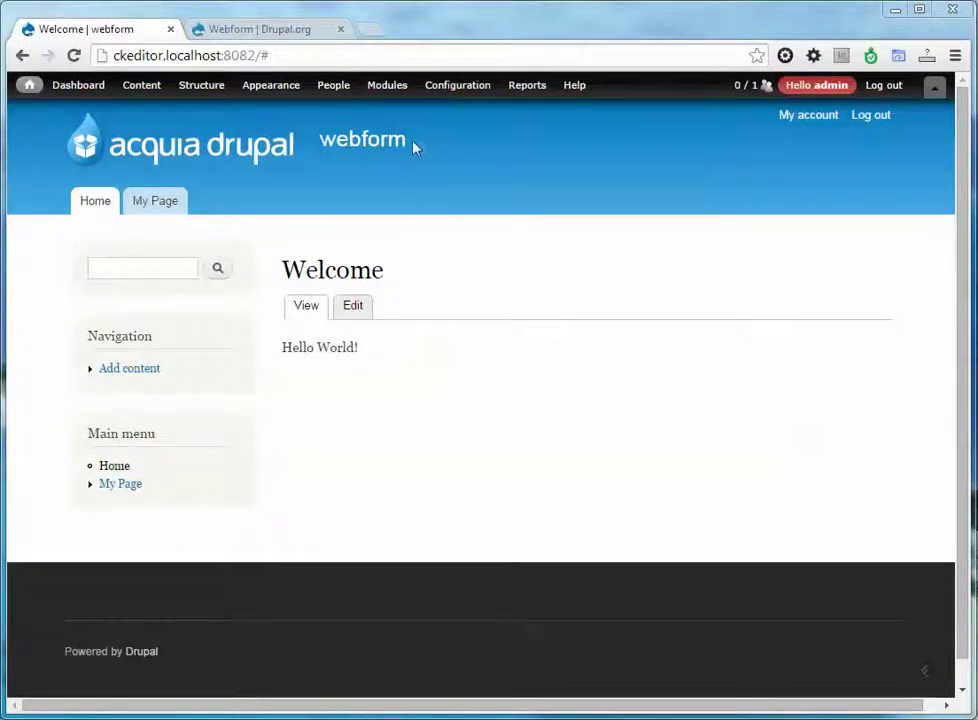
Browse the Modules list, check the drupal.org Webform project page, then return to Modules.
{"action": "left_click", "coordinate": [404, 92]}
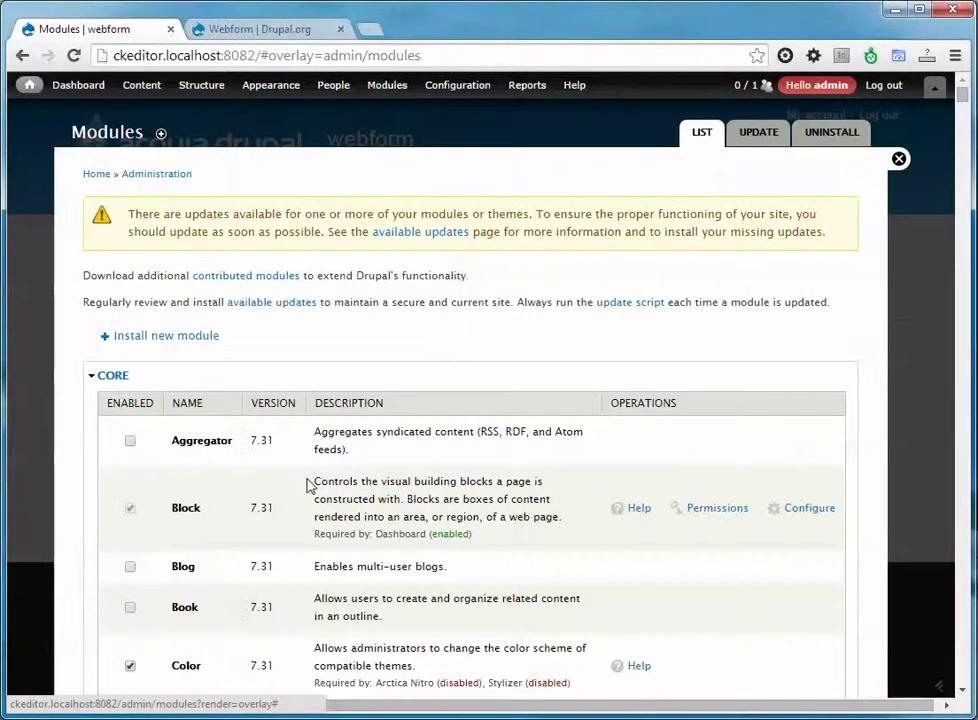
{"action": "scroll", "coordinate": [309, 485], "scroll_direction": "down", "scroll_amount": 4}
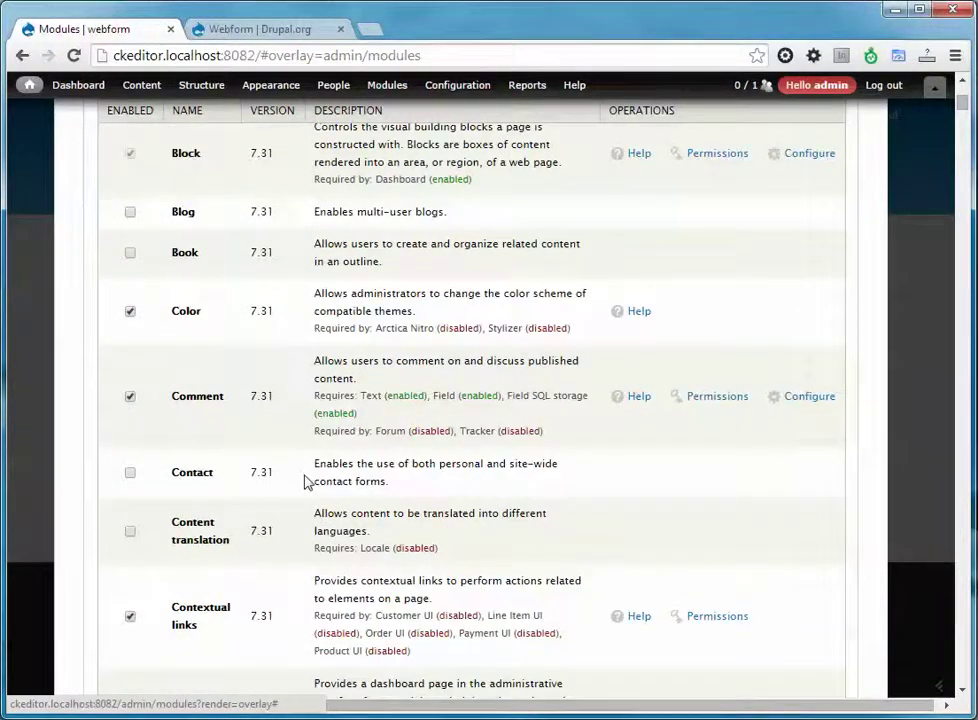
{"action": "left_click_drag", "start_coordinate": [400, 484], "coordinate": [316, 464]}
{"action": "scroll", "coordinate": [330, 465], "scroll_direction": "down", "scroll_amount": 1}
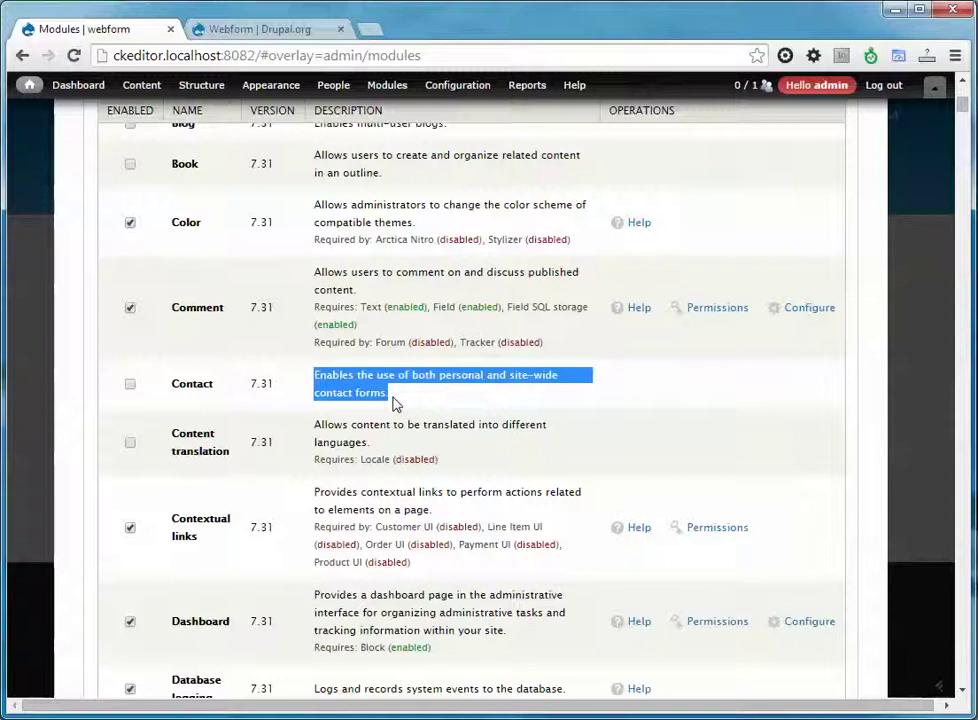
{"action": "left_click", "coordinate": [393, 402]}
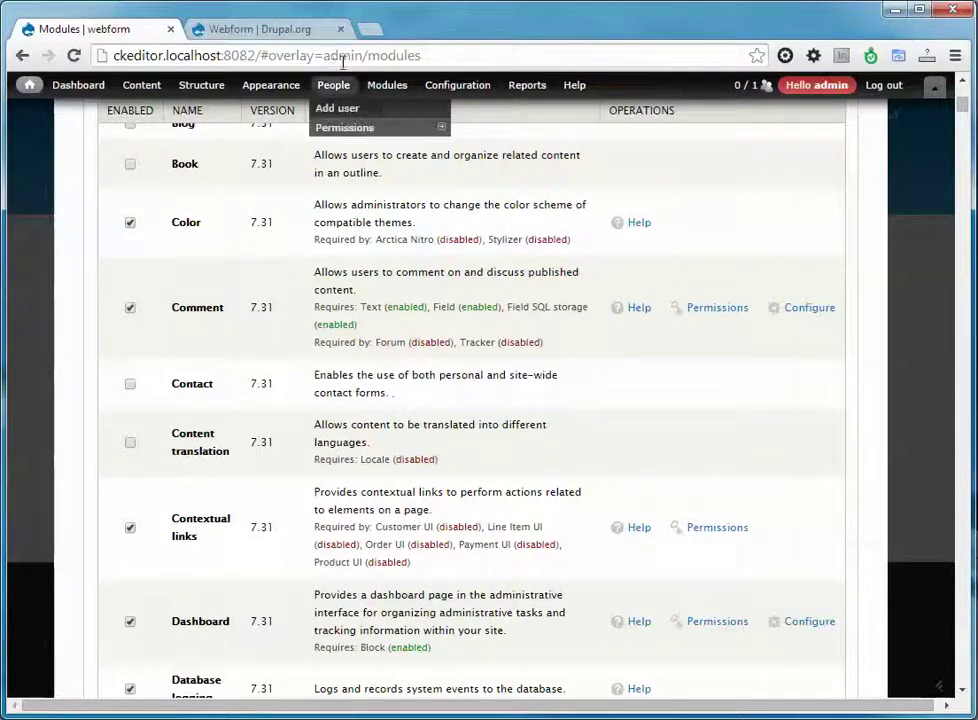
{"action": "left_click", "coordinate": [303, 36]}
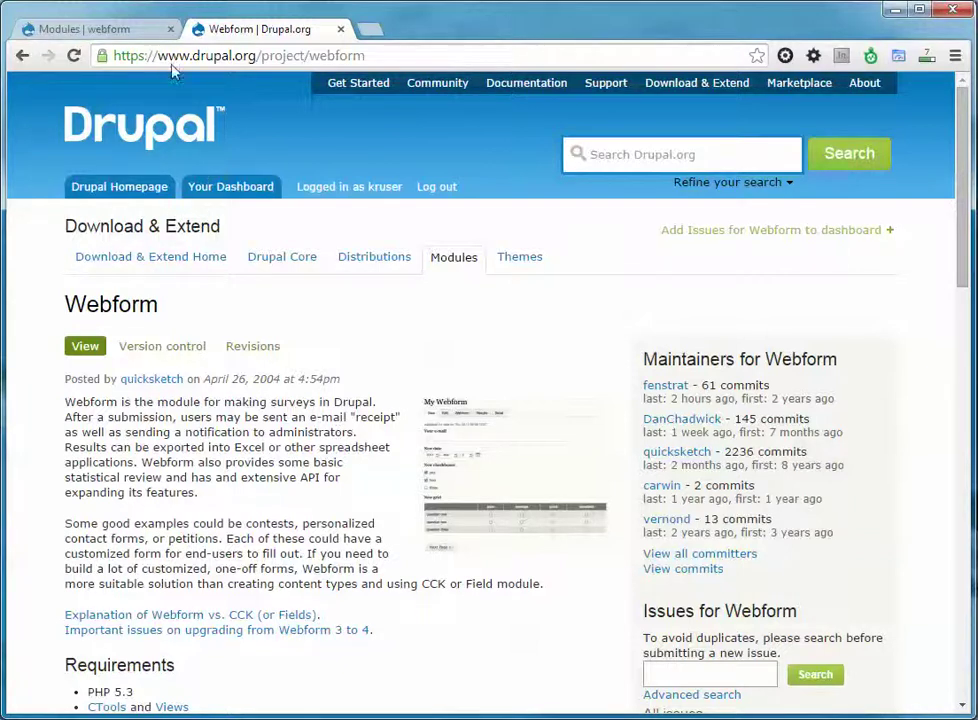
{"action": "left_click", "coordinate": [128, 32]}
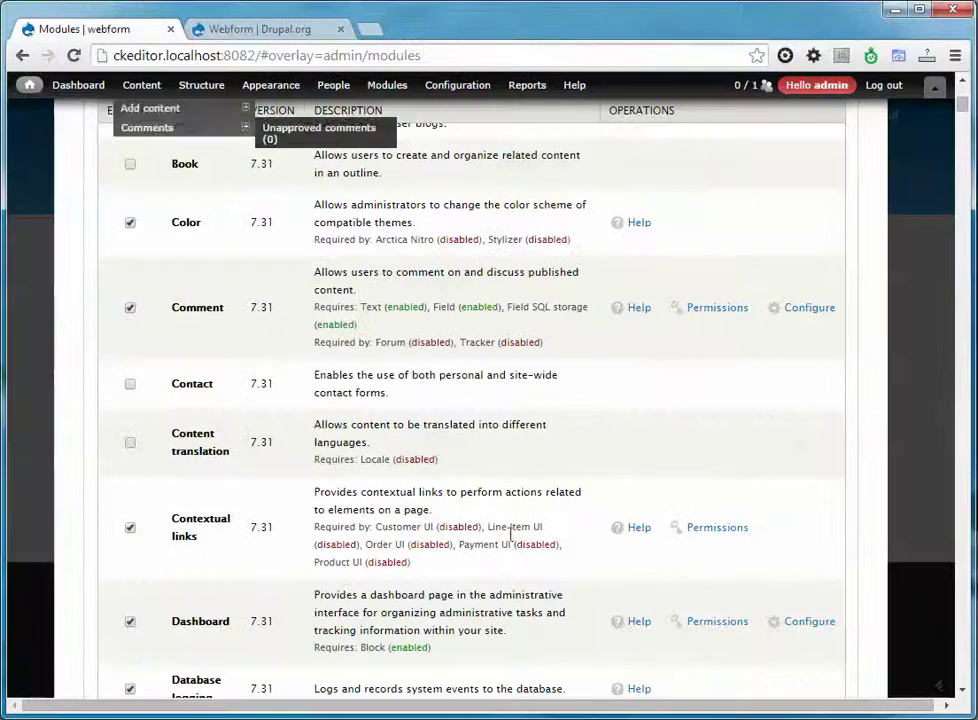
Enable Webform and save, accepting its required Chaos tools and Views dependencies.
{"action": "left_click_drag", "start_coordinate": [962, 102], "coordinate": [948, 686]}
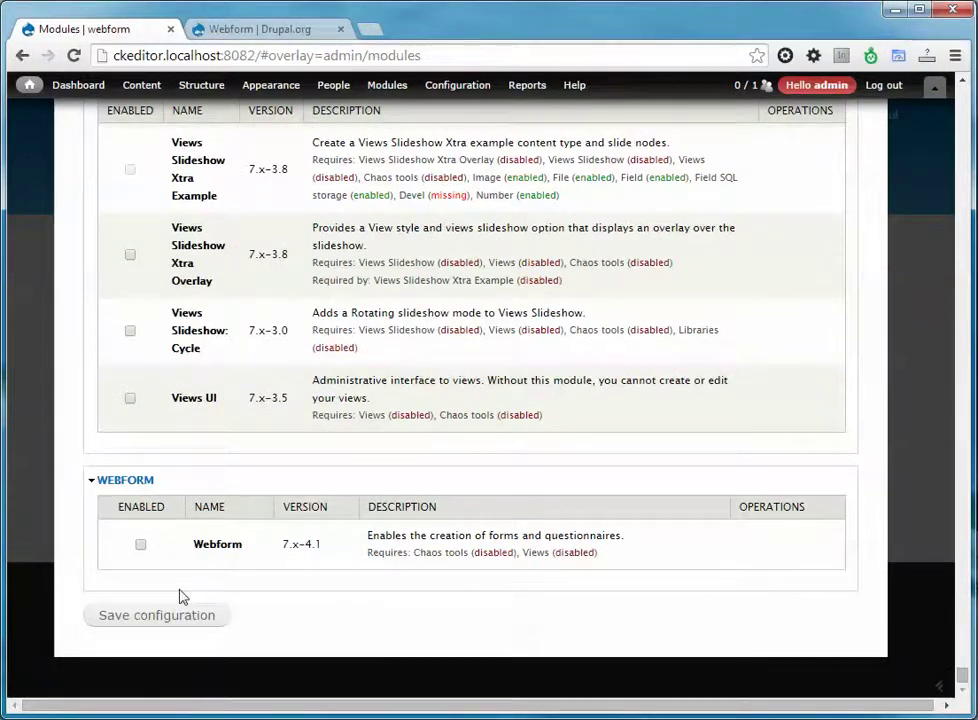
{"action": "left_click", "coordinate": [140, 545]}
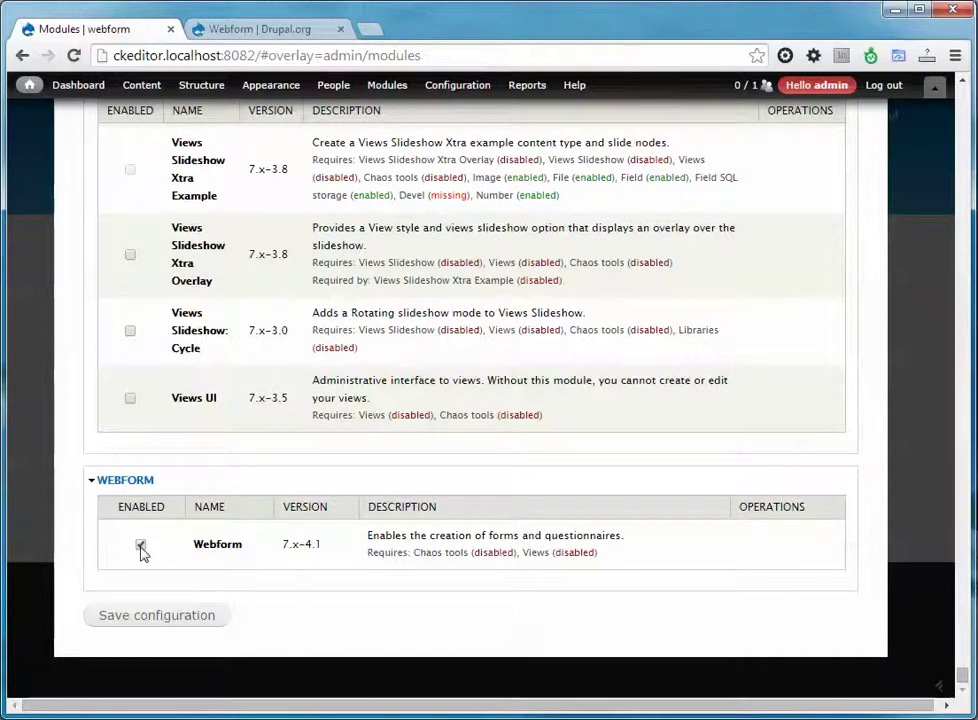
{"action": "left_click", "coordinate": [188, 615]}
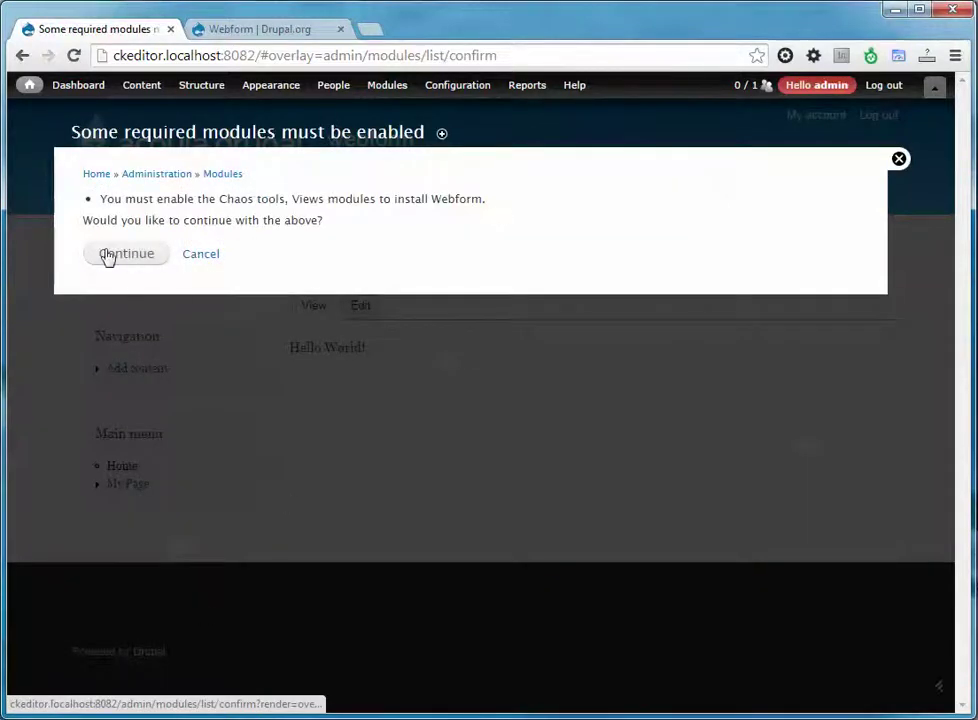
{"action": "left_click", "coordinate": [106, 256]}
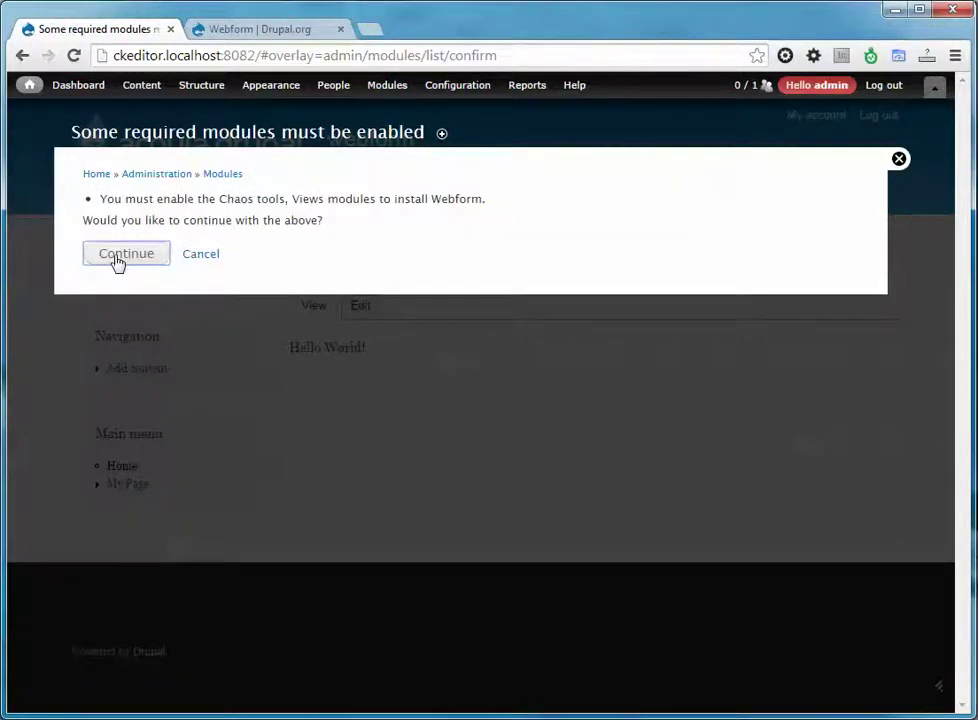
{"action": "left_click", "coordinate": [115, 261]}
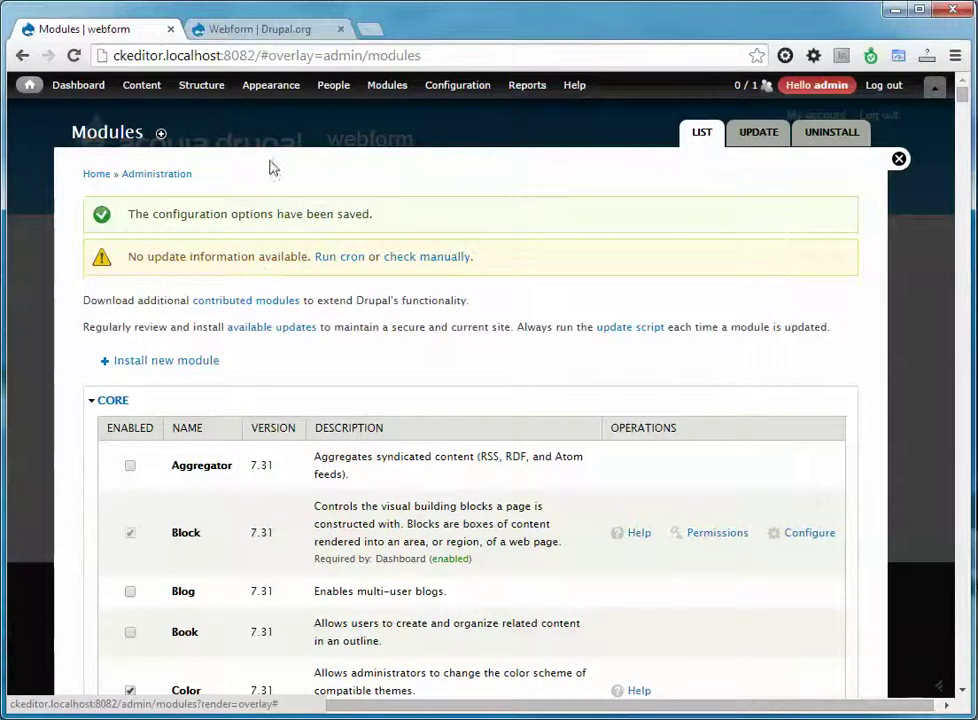
Add Webform content titled 'My Form' with a menu link and save it.
{"action": "mouse_move", "coordinate": [157, 94]}
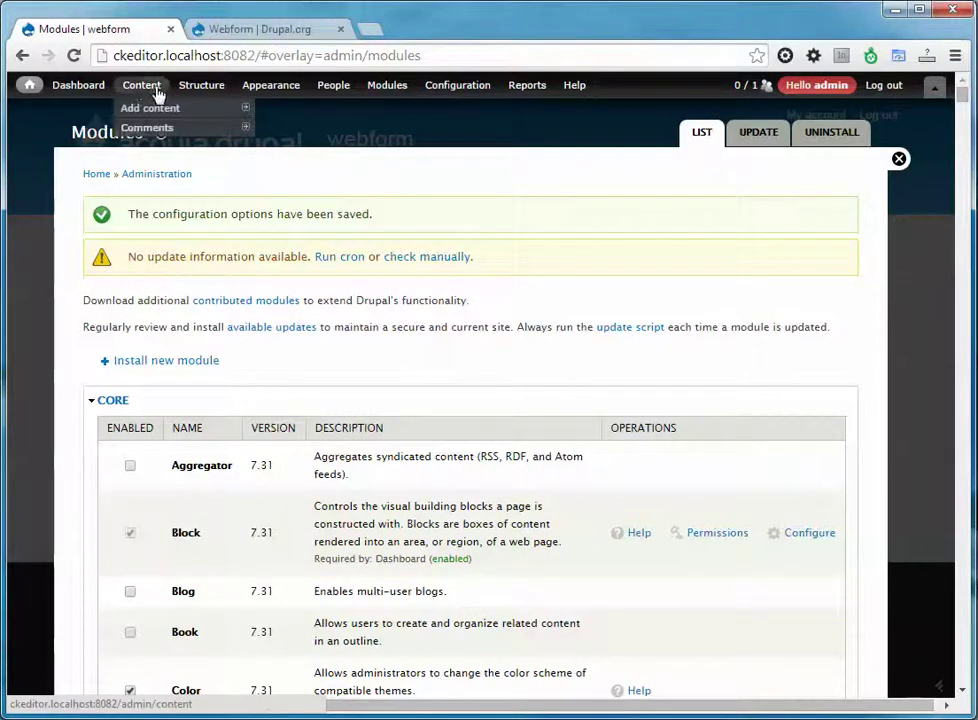
{"action": "mouse_move", "coordinate": [140, 112]}
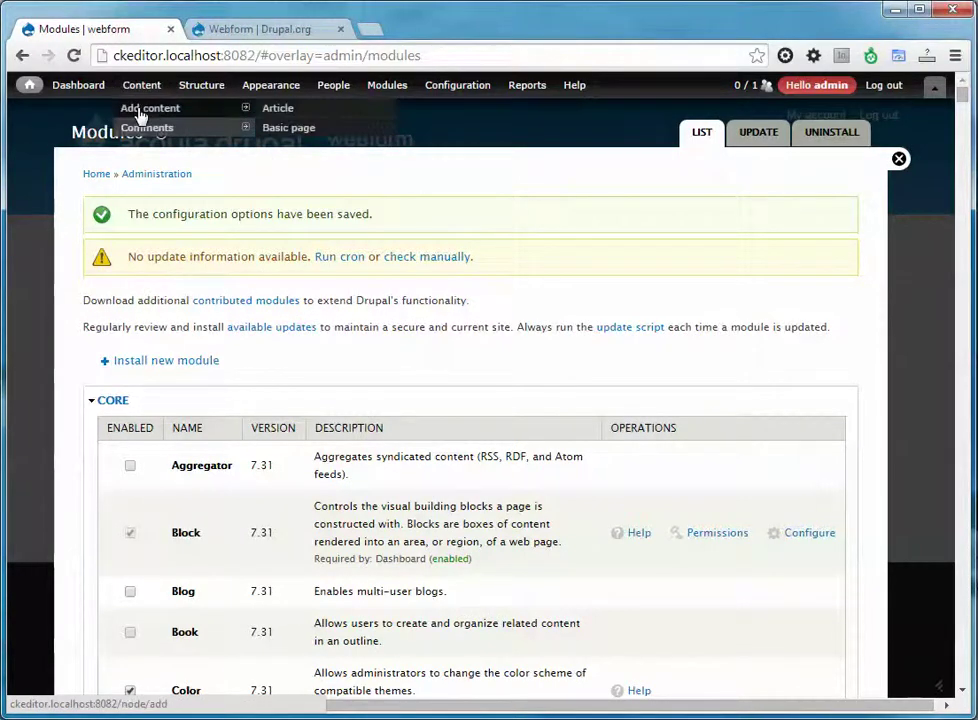
{"action": "left_click", "coordinate": [140, 114]}
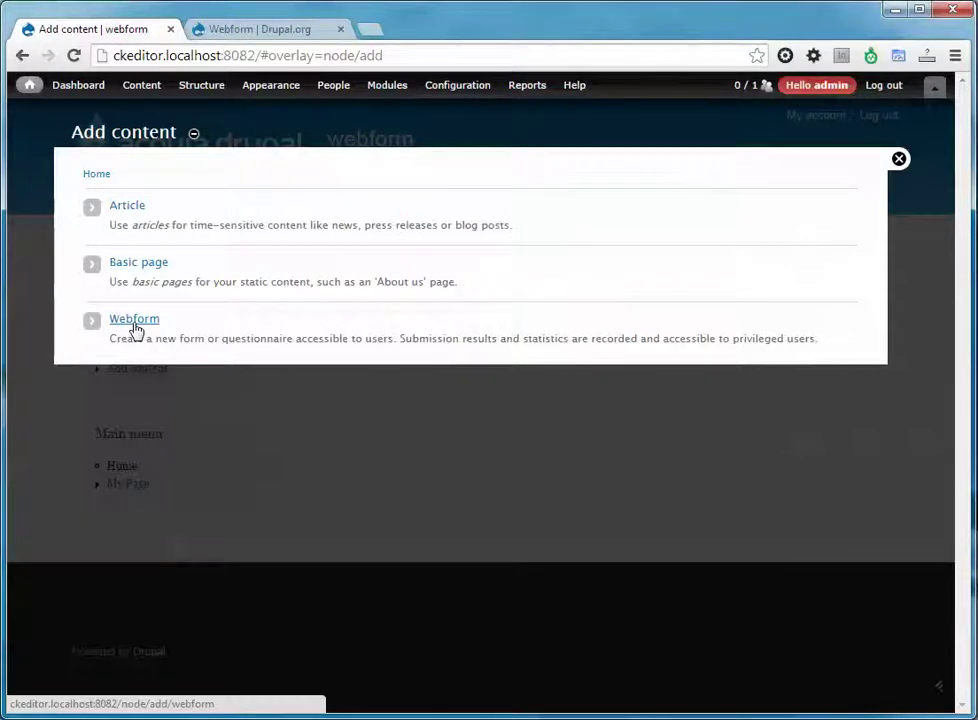
{"action": "left_click", "coordinate": [135, 328]}
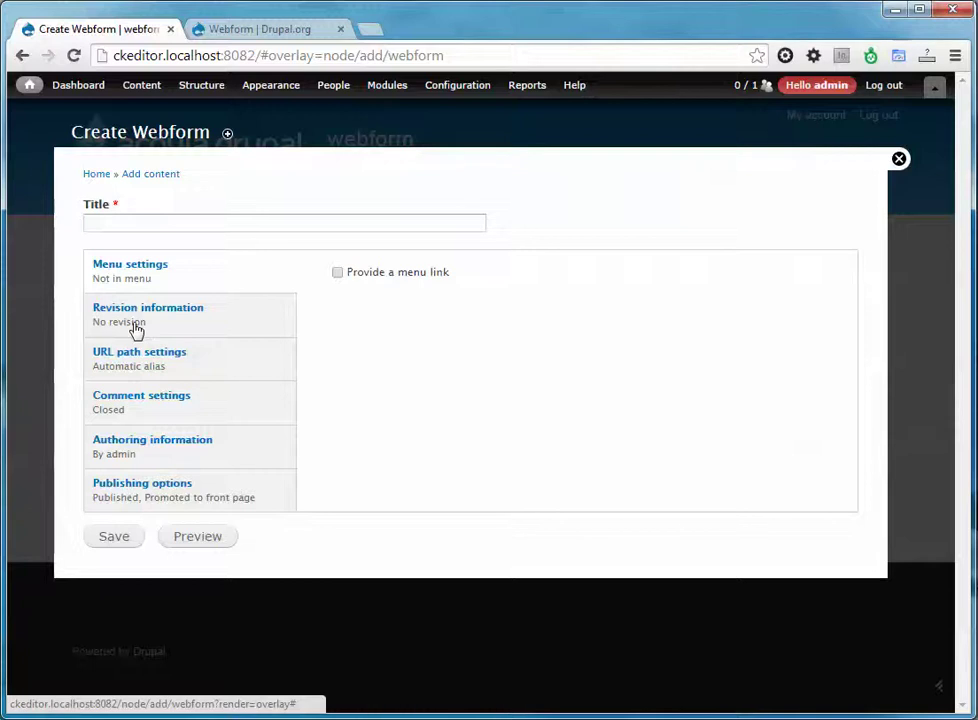
{"action": "left_click", "coordinate": [166, 228]}
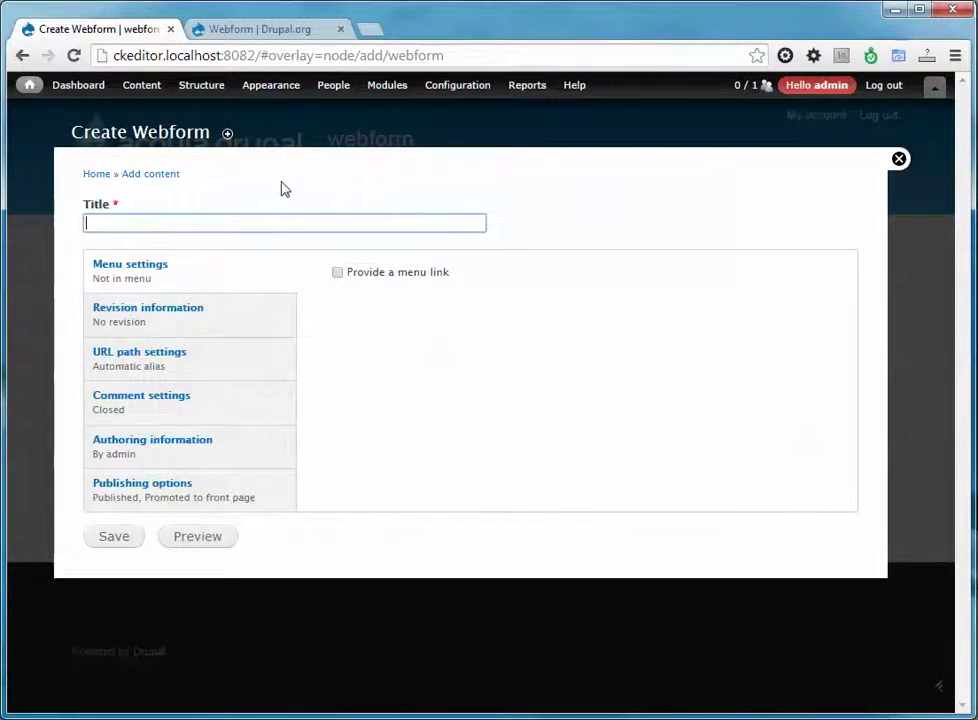
{"action": "type", "text": "My Form"}
{"action": "left_click", "coordinate": [382, 272]}
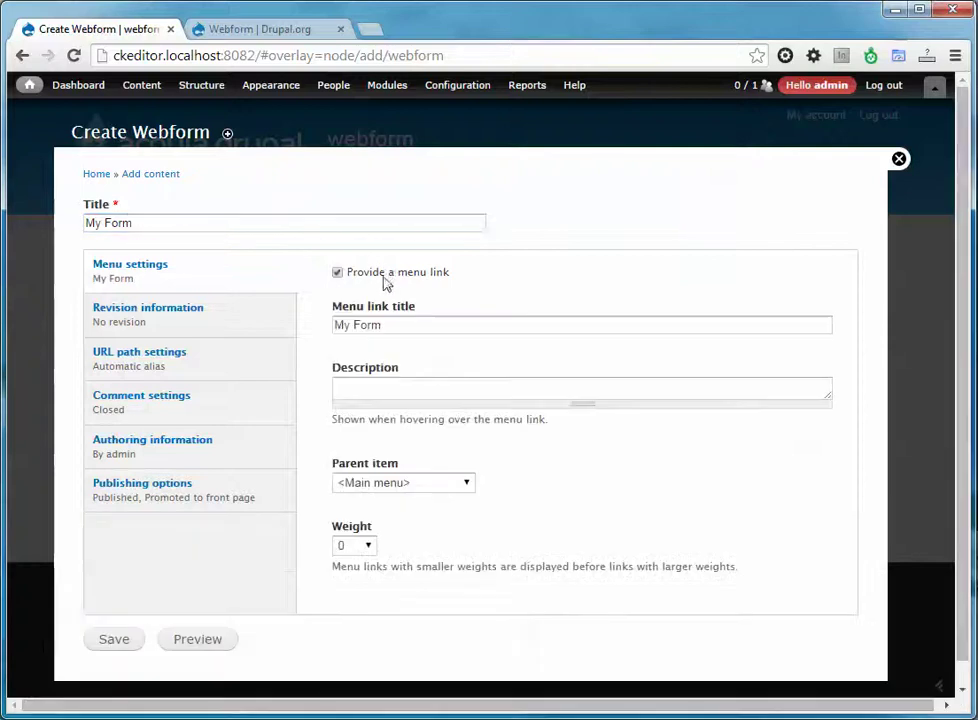
{"action": "left_click", "coordinate": [116, 640]}
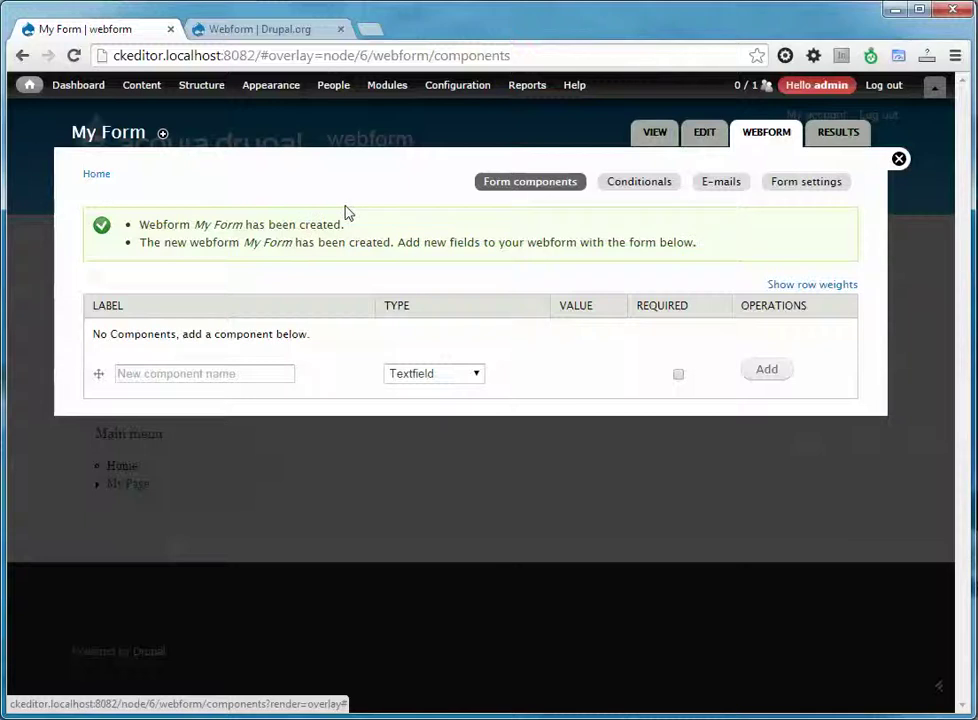
Add a required Textfield component labelled 'Name' and save the component.
{"action": "left_click", "coordinate": [263, 376]}
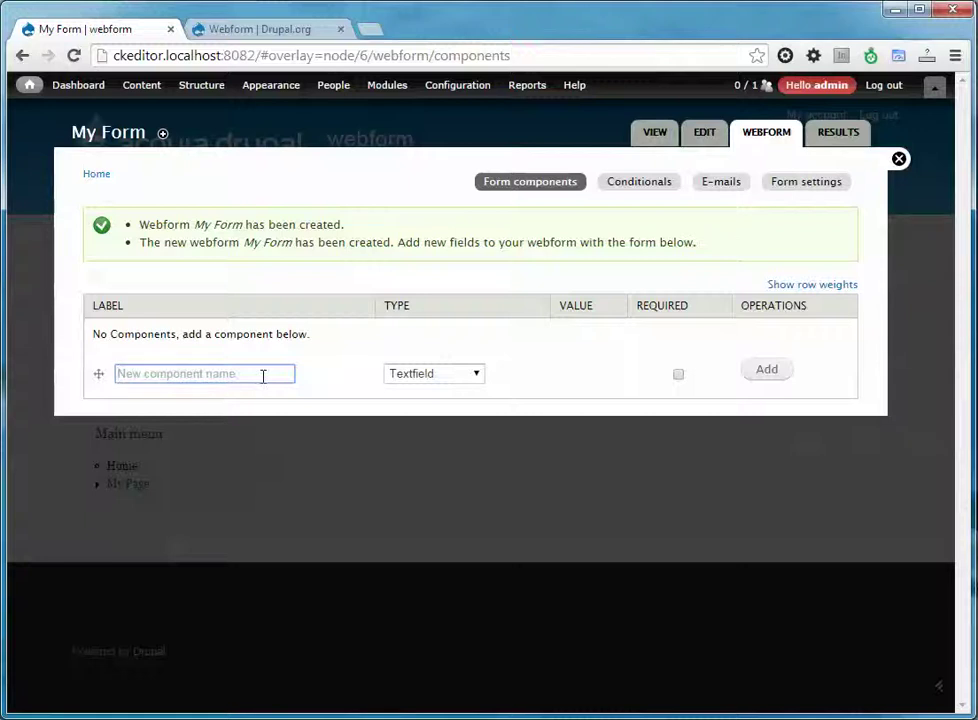
{"action": "type", "text": "Name"}
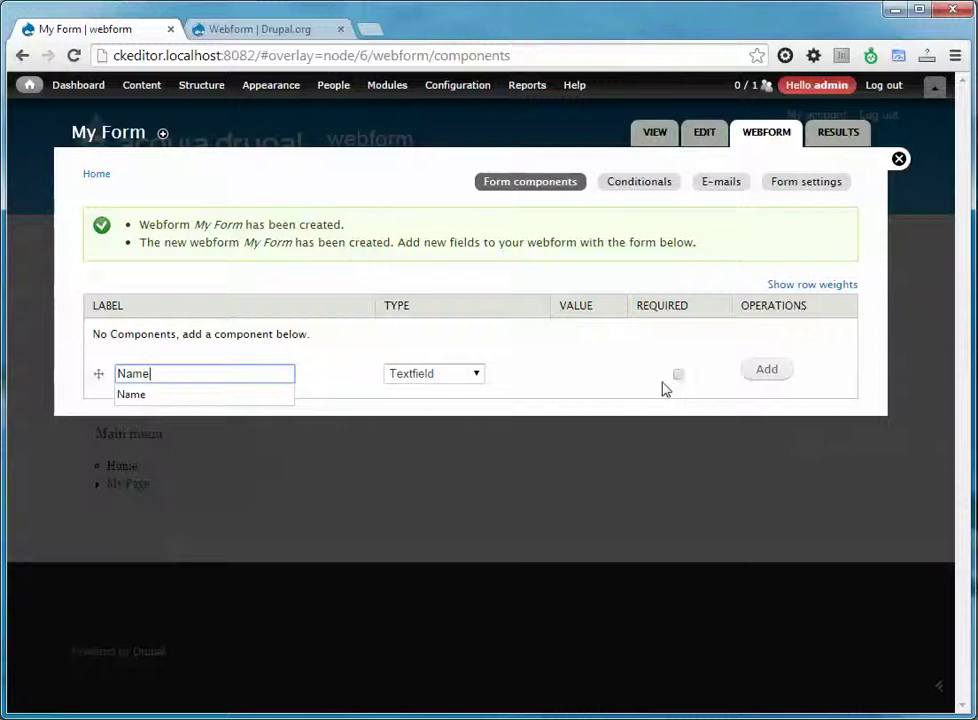
{"action": "left_click", "coordinate": [678, 376]}
{"action": "left_click", "coordinate": [767, 370]}
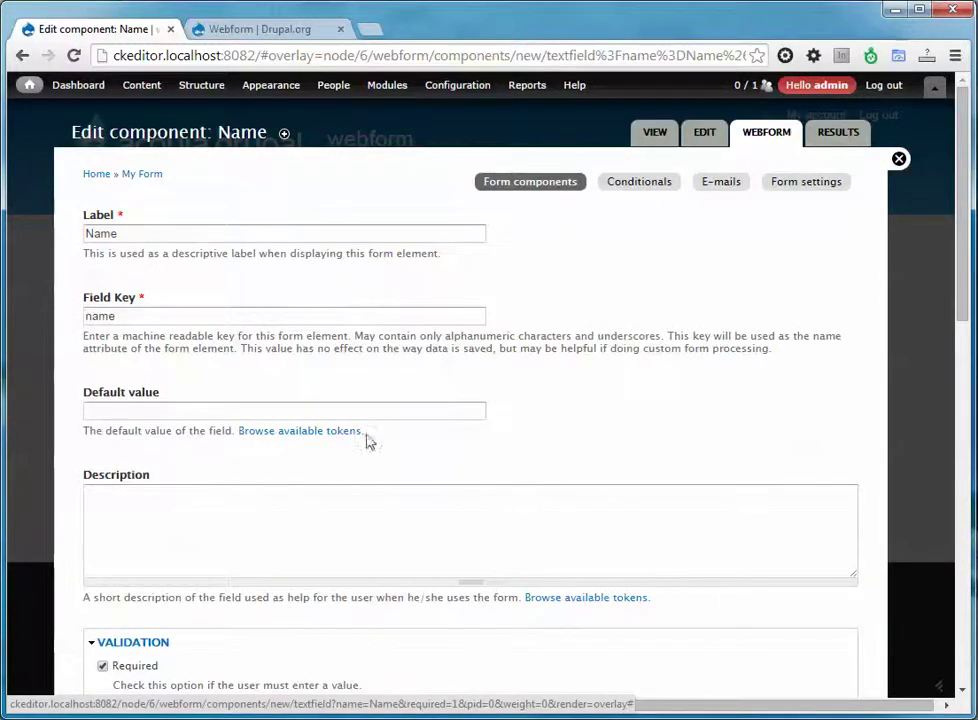
{"action": "scroll", "coordinate": [448, 445], "scroll_direction": "down", "scroll_amount": 1}
{"action": "scroll", "coordinate": [375, 462], "scroll_direction": "down", "scroll_amount": 5}
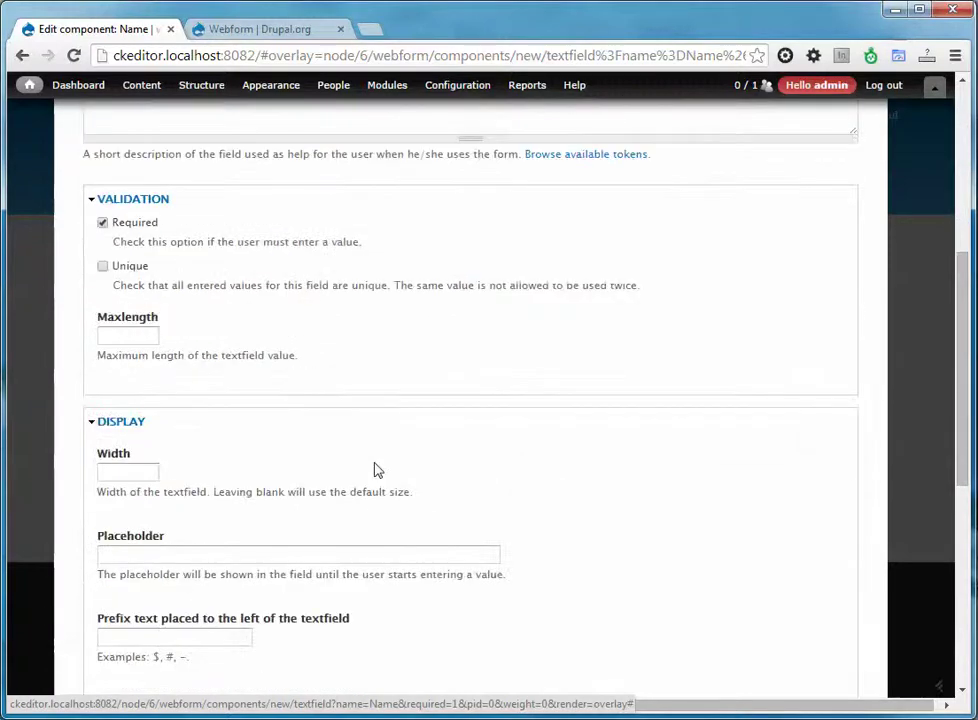
{"action": "scroll", "coordinate": [375, 462], "scroll_direction": "down", "scroll_amount": 1}
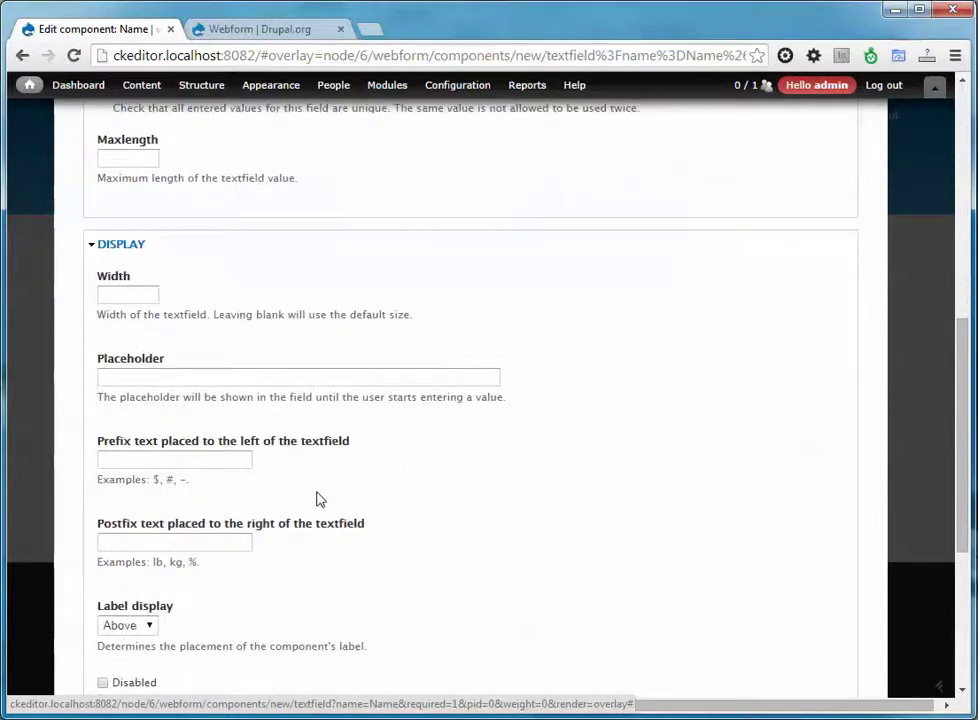
{"action": "scroll", "coordinate": [318, 498], "scroll_direction": "down", "scroll_amount": 4}
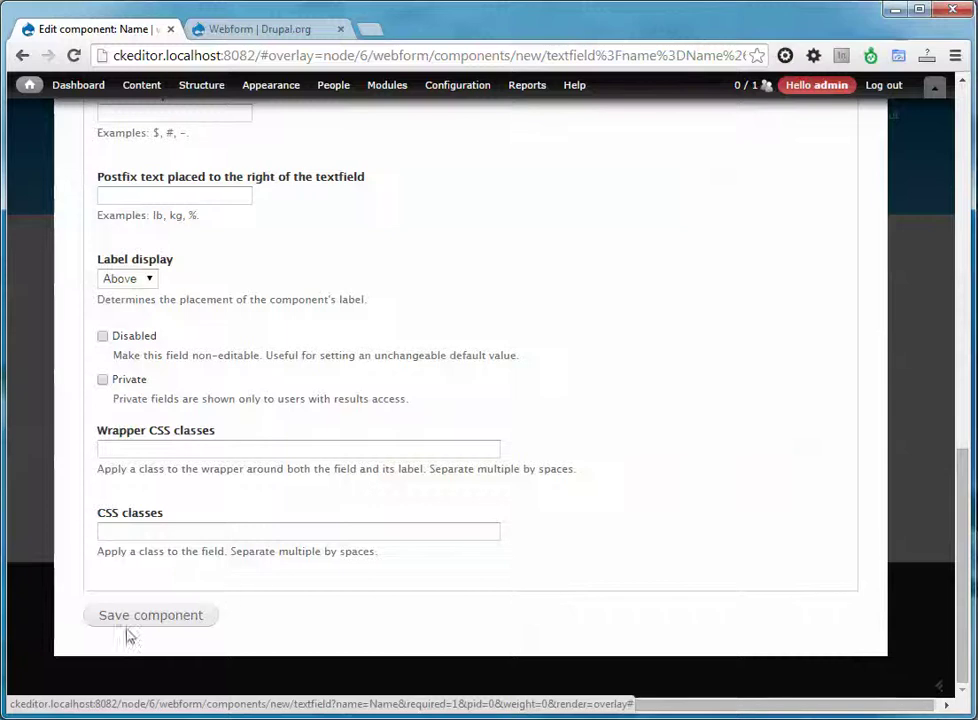
{"action": "left_click", "coordinate": [164, 615]}
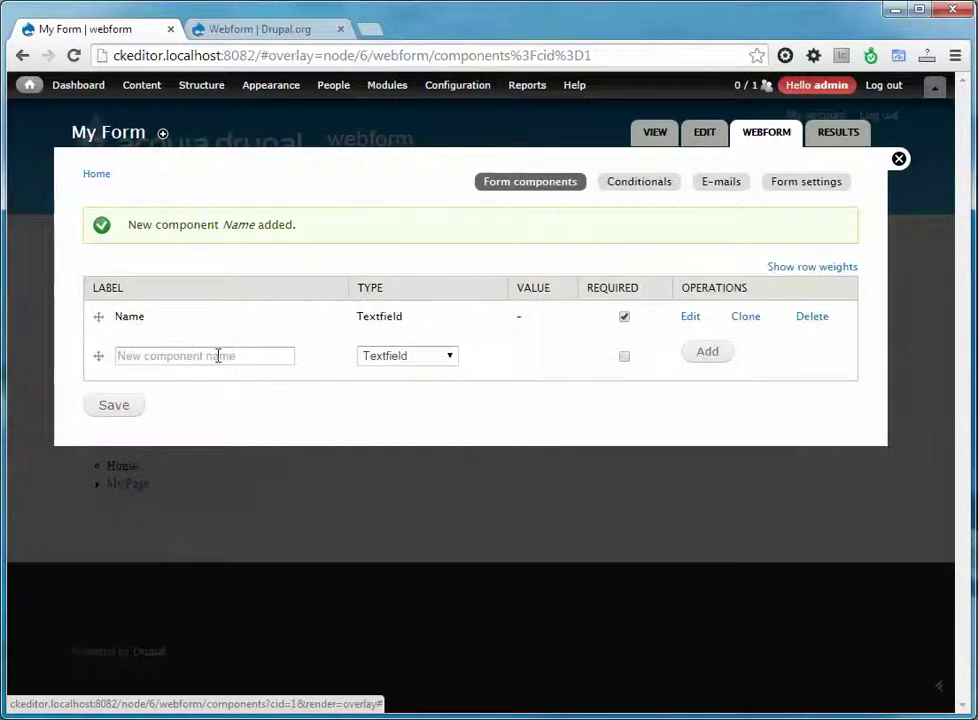
Add a required E-mail type component labelled 'Email' and save the component.
{"action": "left_click", "coordinate": [218, 356]}
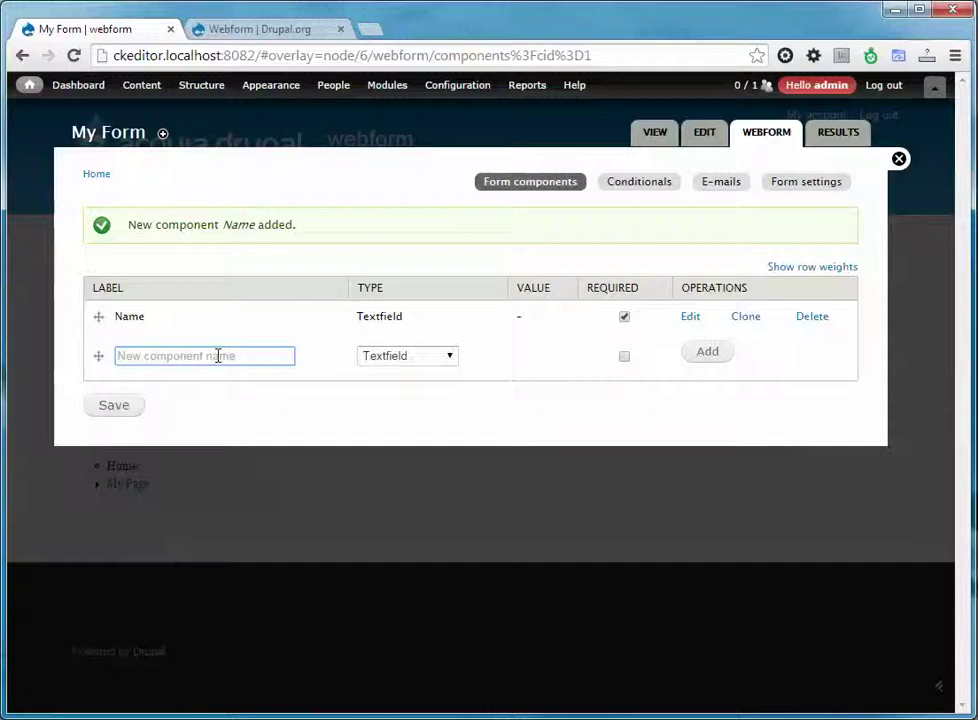
{"action": "type", "text": "Email"}
{"action": "left_click", "coordinate": [358, 384]}
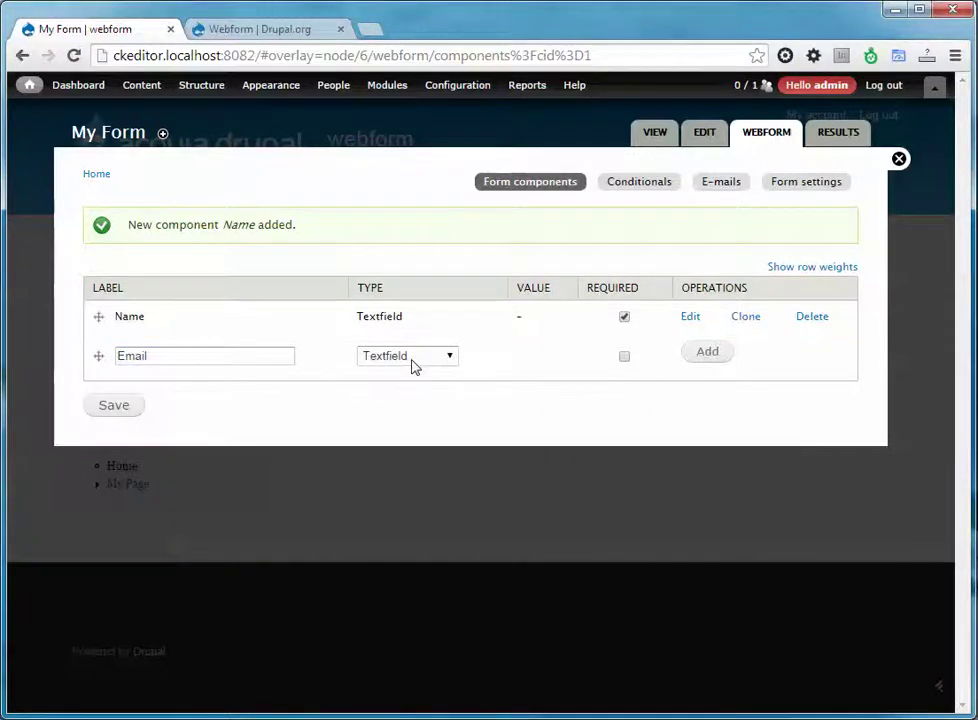
{"action": "left_click", "coordinate": [415, 362]}
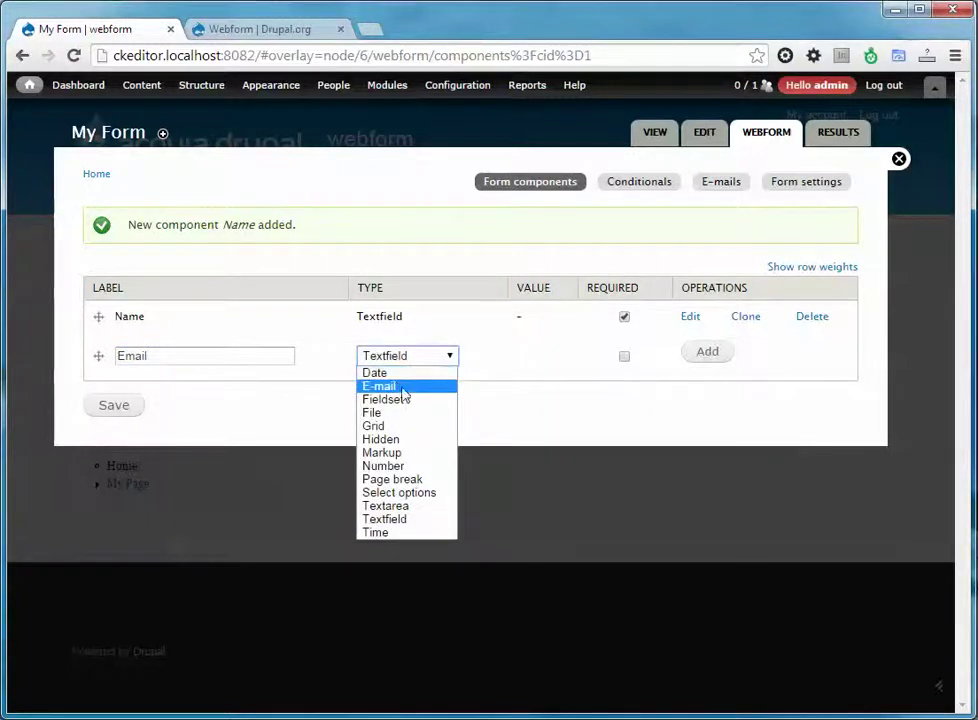
{"action": "left_click", "coordinate": [407, 388]}
{"action": "left_click", "coordinate": [624, 357]}
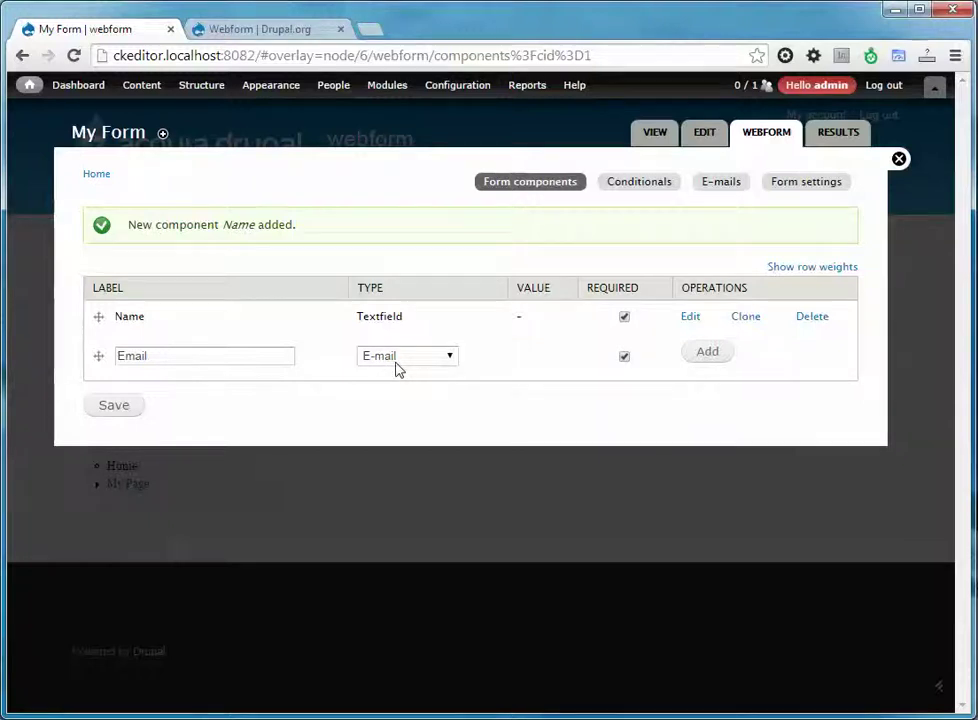
{"action": "left_click", "coordinate": [702, 365]}
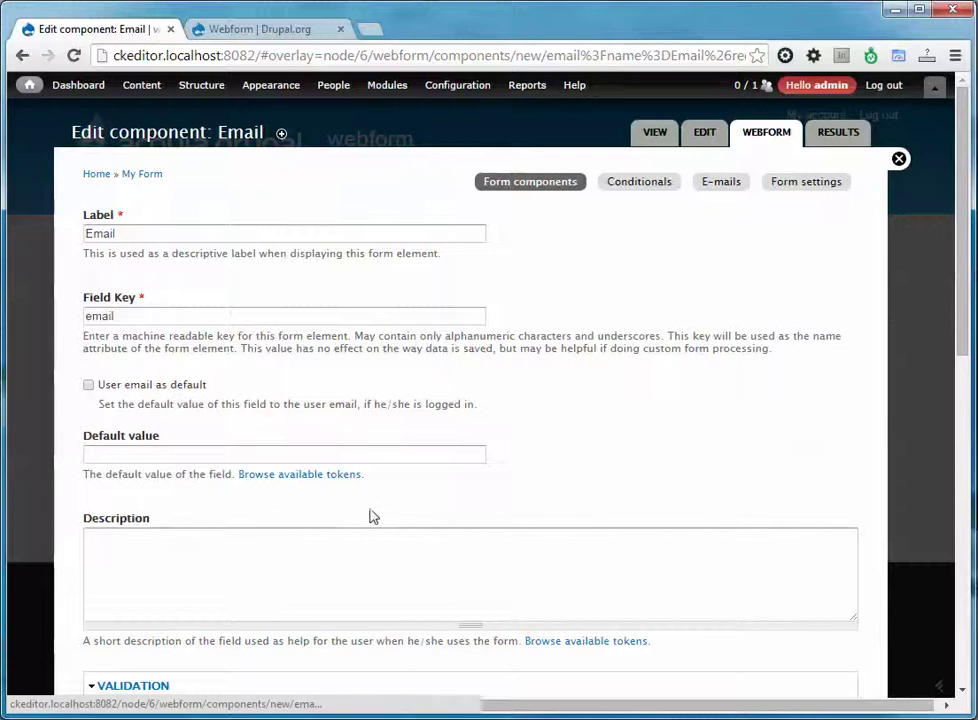
{"action": "scroll", "coordinate": [370, 516], "scroll_direction": "down", "scroll_amount": 3}
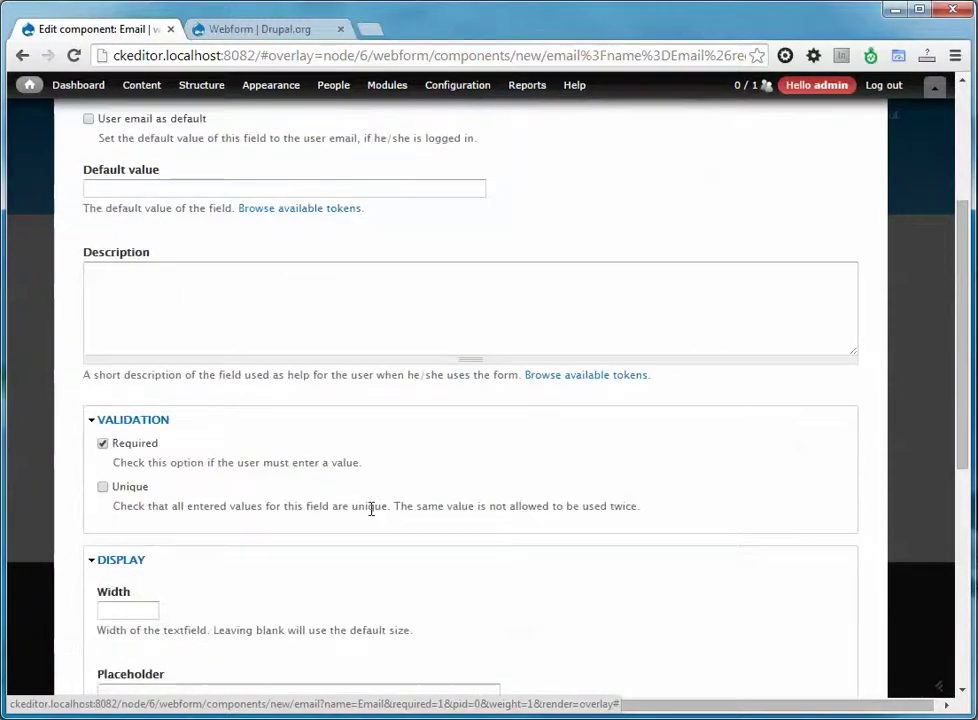
{"action": "scroll", "coordinate": [370, 512], "scroll_direction": "down", "scroll_amount": 4}
{"action": "scroll", "coordinate": [370, 516], "scroll_direction": "down", "scroll_amount": 2}
{"action": "left_click", "coordinate": [207, 628]}
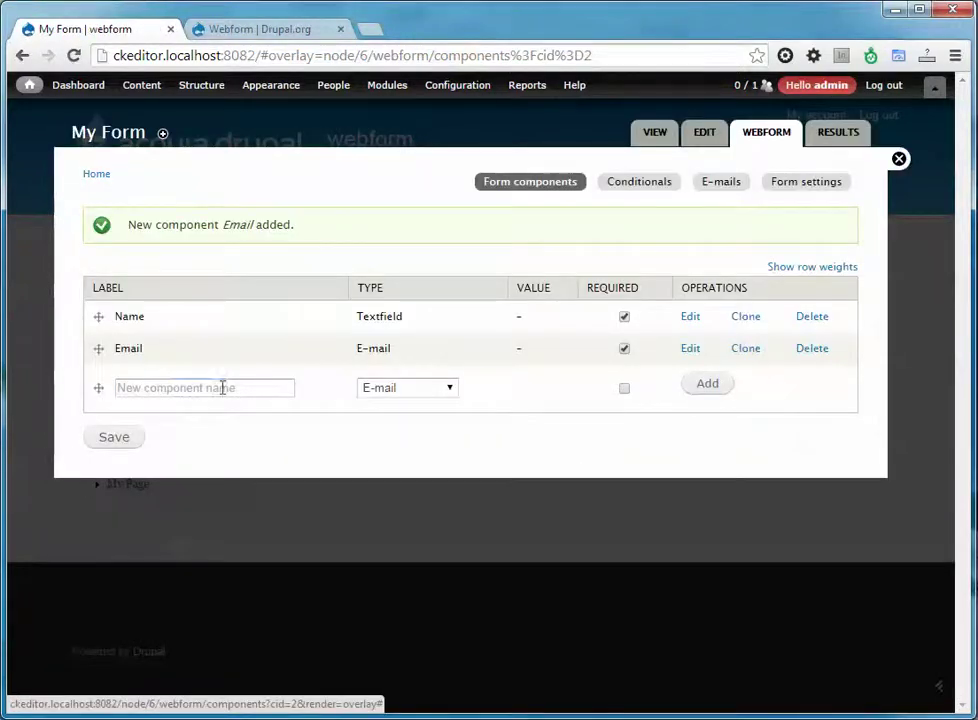
Add a required Textarea component 'Message', then reorder and save the components table.
{"action": "left_click", "coordinate": [222, 388]}
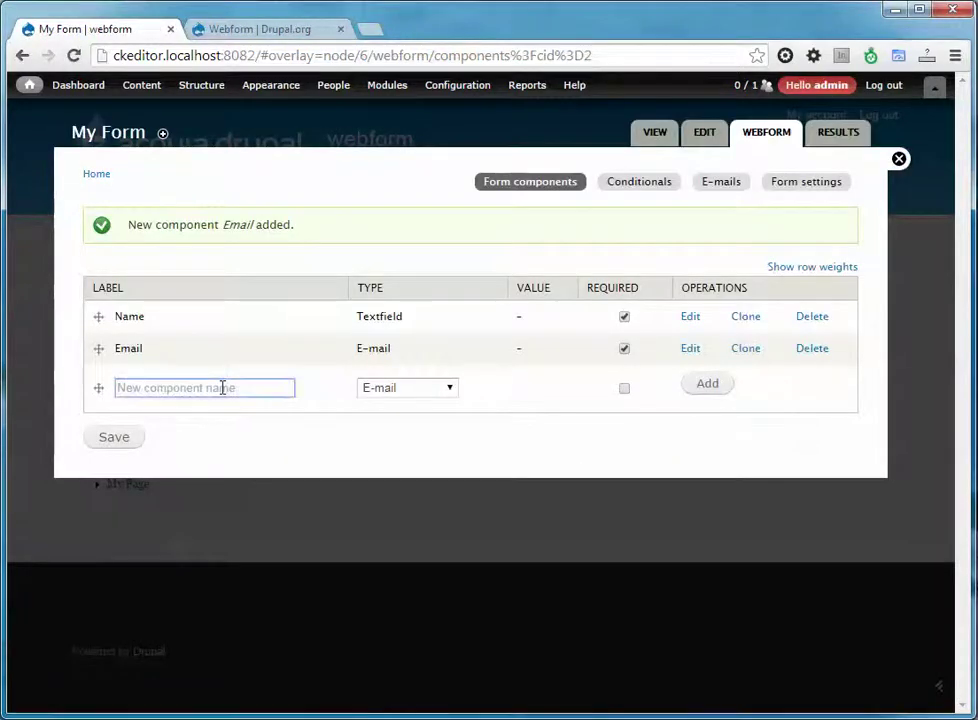
{"action": "type", "text": "M"}
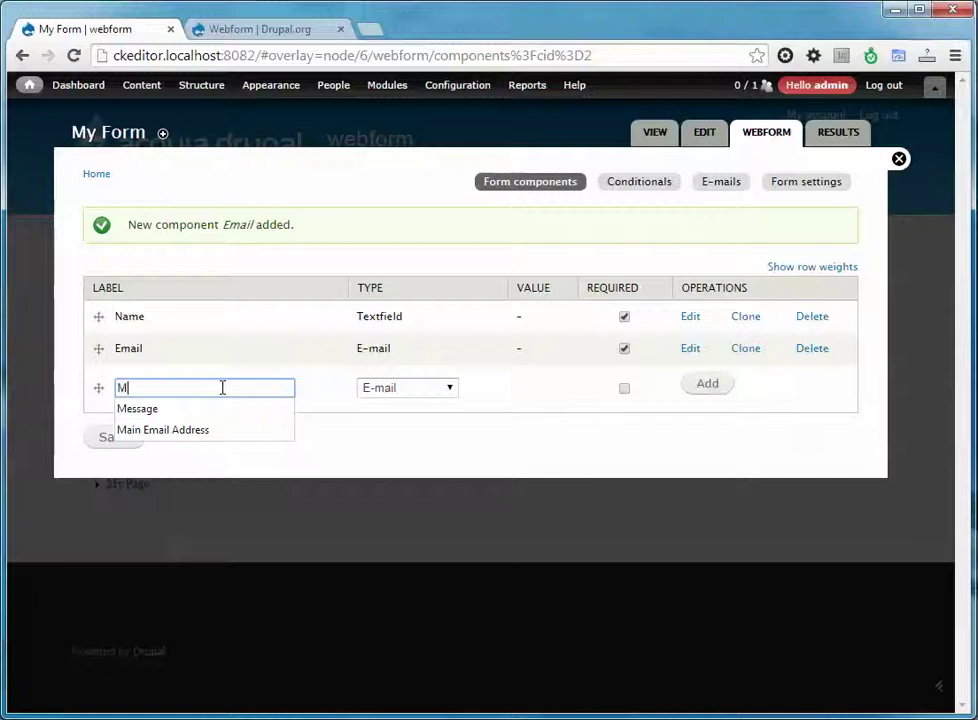
{"action": "type", "text": "essage"}
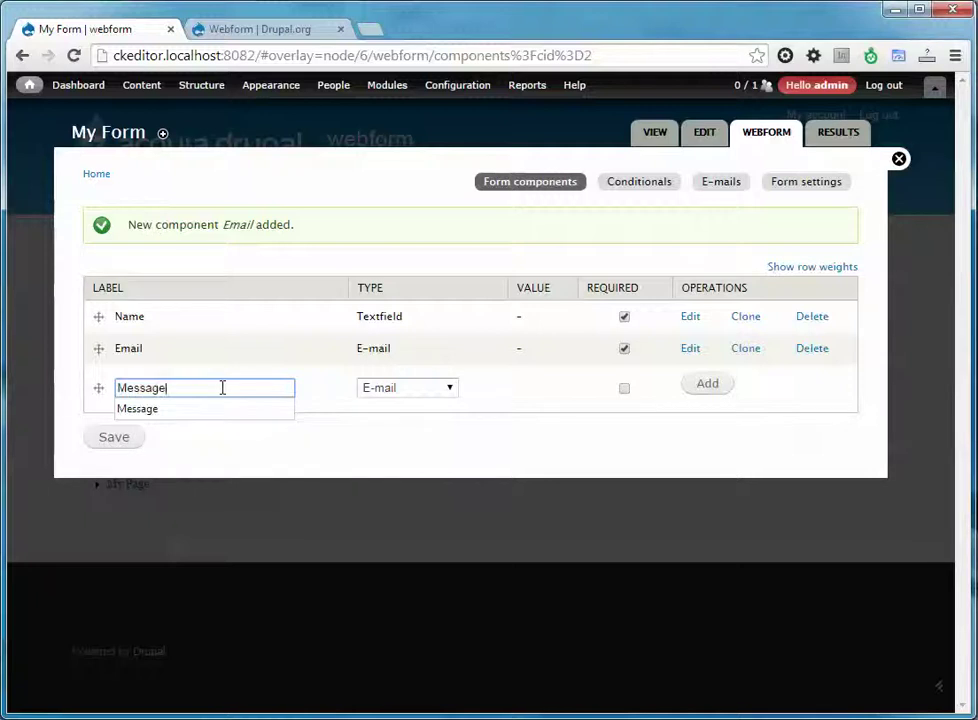
{"action": "left_click", "coordinate": [320, 396]}
{"action": "left_click", "coordinate": [395, 396]}
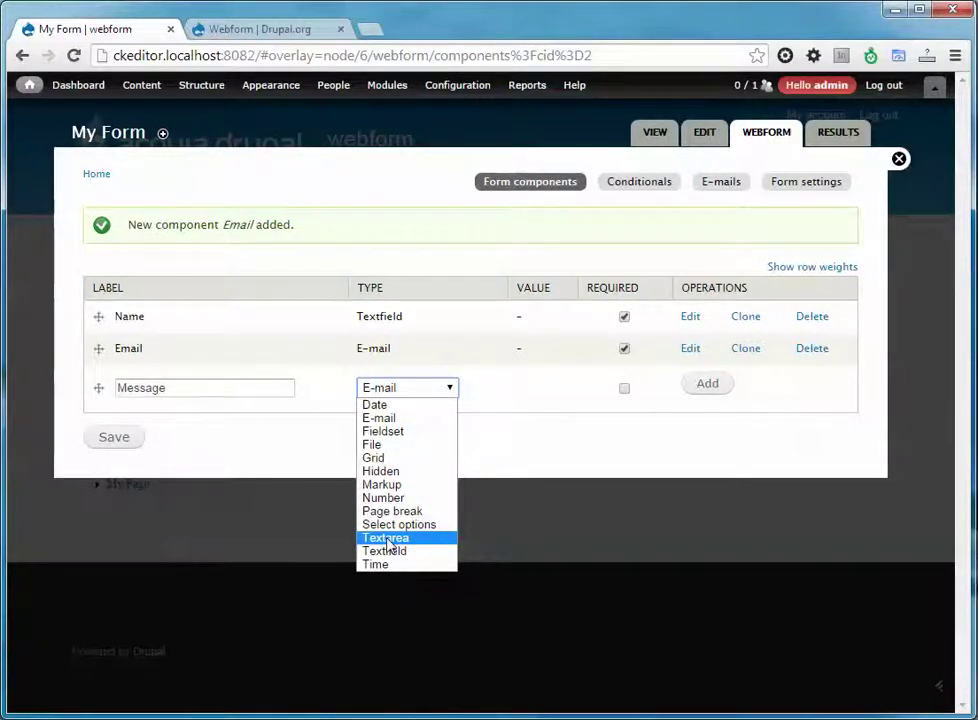
{"action": "left_click", "coordinate": [387, 539]}
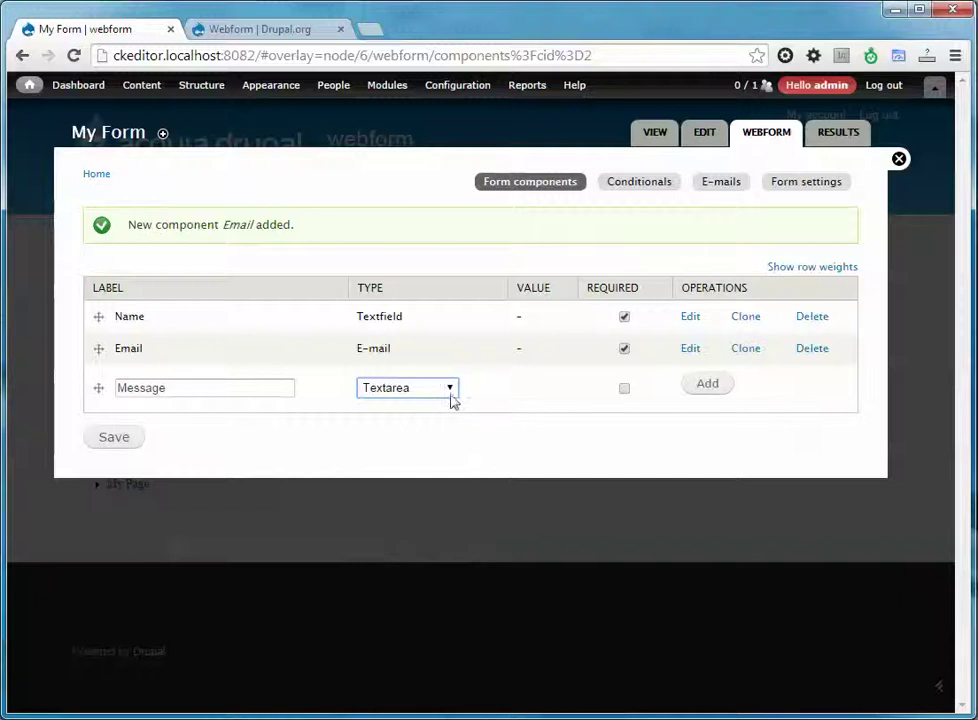
{"action": "left_click", "coordinate": [624, 389]}
{"action": "left_click", "coordinate": [705, 385]}
{"action": "scroll", "coordinate": [186, 543], "scroll_direction": "down", "scroll_amount": 4}
{"action": "scroll", "coordinate": [186, 537], "scroll_direction": "down", "scroll_amount": 6}
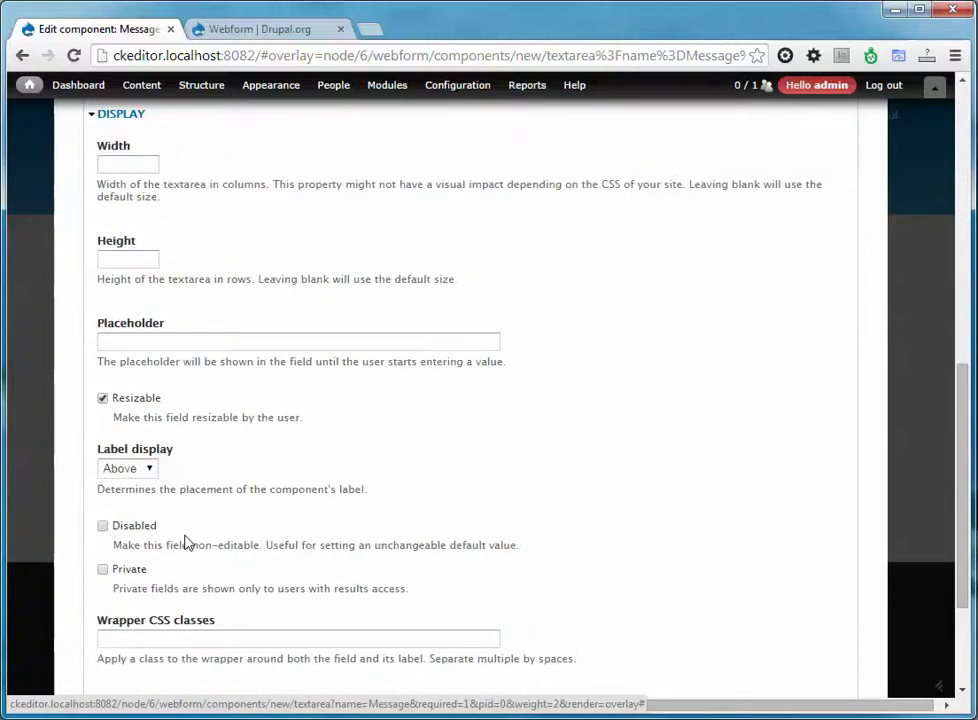
{"action": "left_click", "coordinate": [192, 622]}
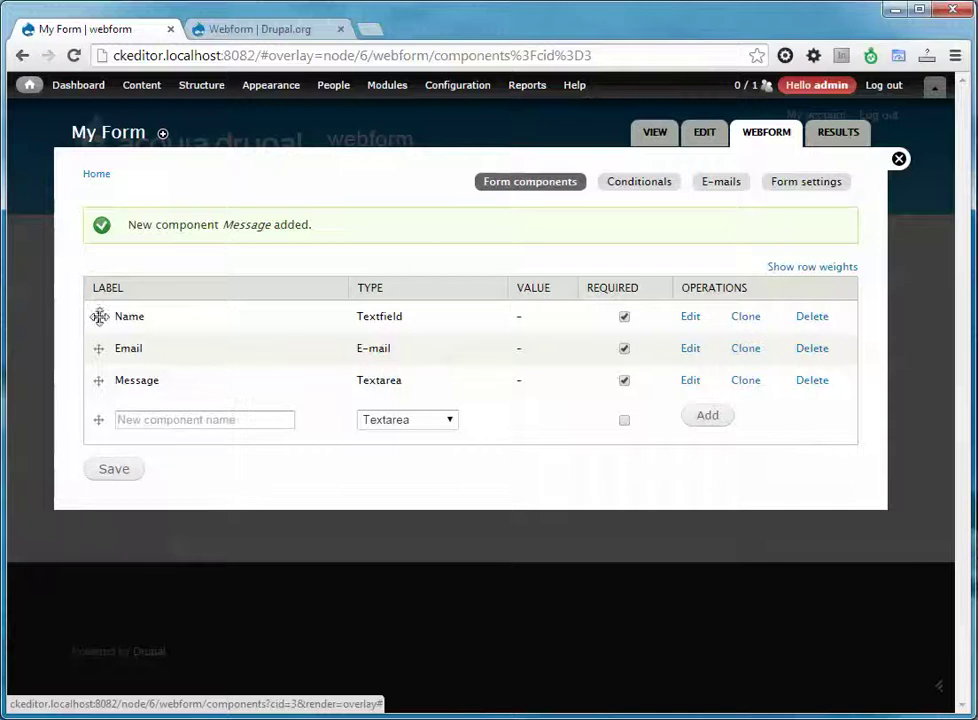
{"action": "left_click_drag", "start_coordinate": [97, 316], "coordinate": [96, 388]}
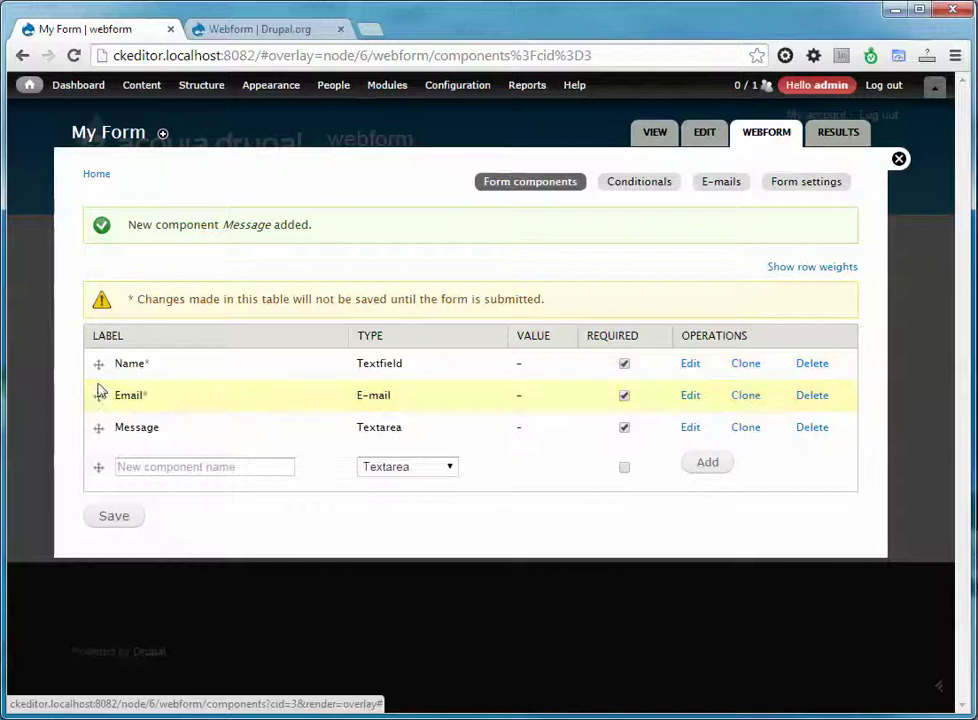
{"action": "left_click", "coordinate": [116, 522]}
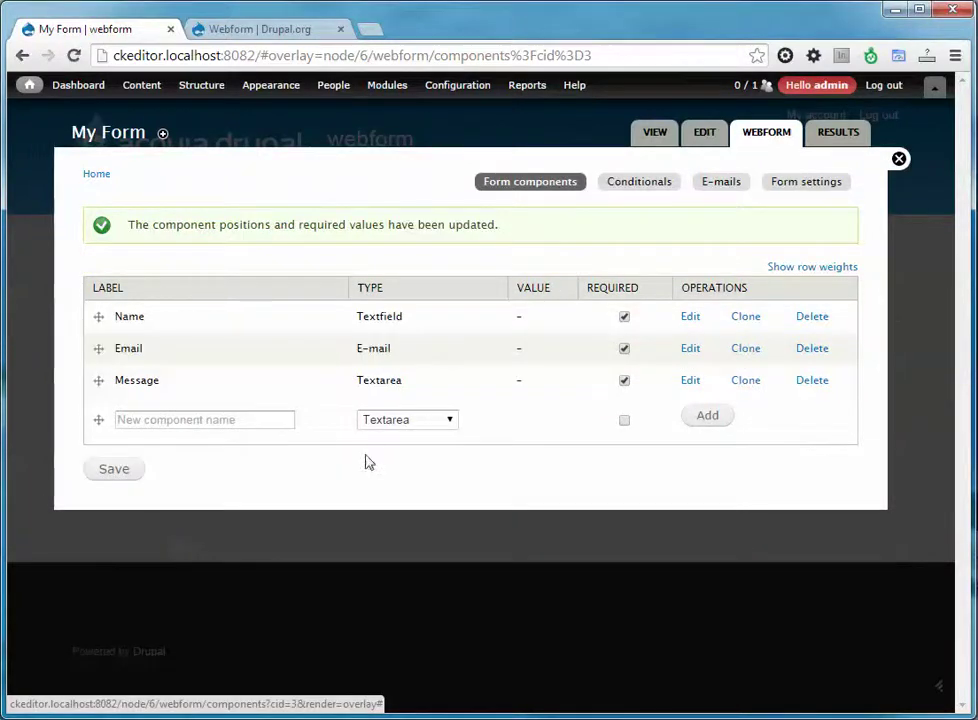
View the live My Form page and try the Name, Email and Message inputs.
{"action": "left_click", "coordinate": [658, 141]}
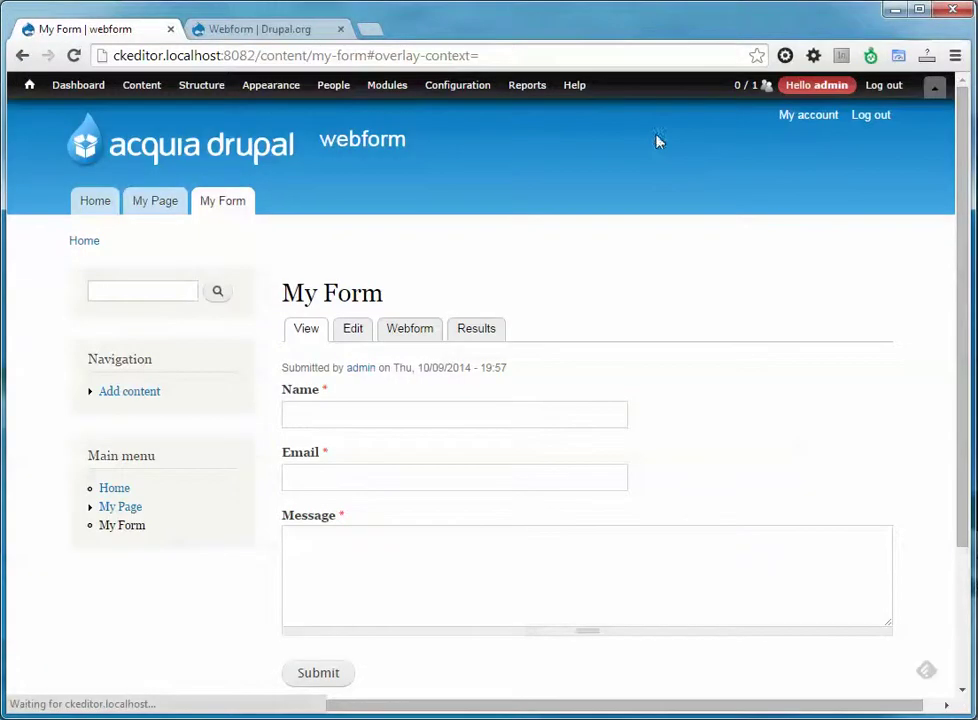
{"action": "scroll", "coordinate": [708, 412], "scroll_direction": "down", "scroll_amount": 2}
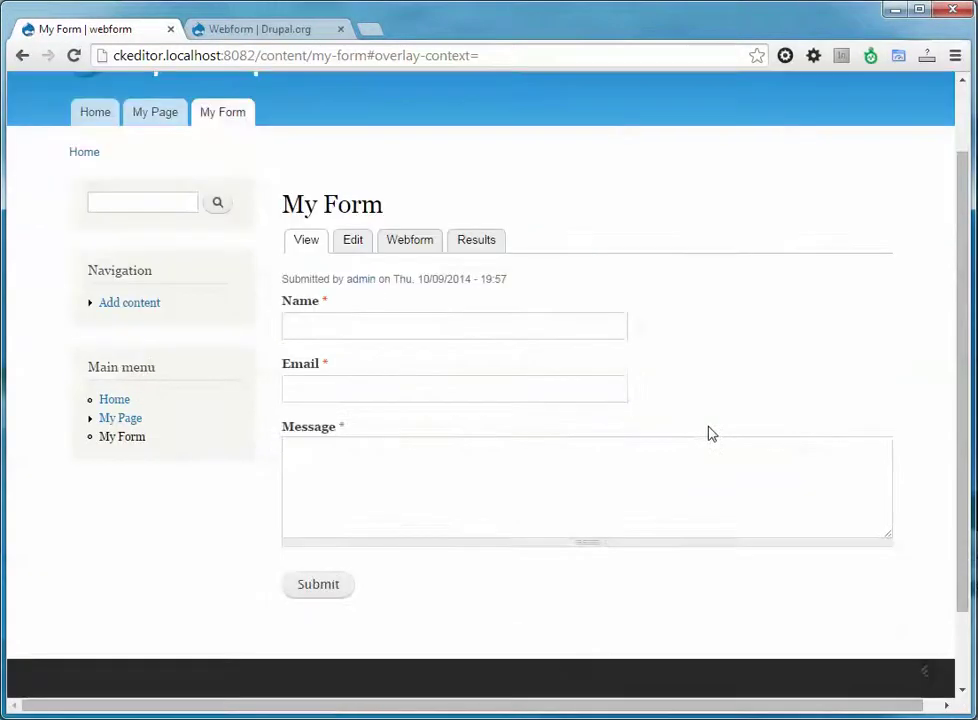
{"action": "left_click", "coordinate": [315, 322]}
{"action": "left_click", "coordinate": [343, 386]}
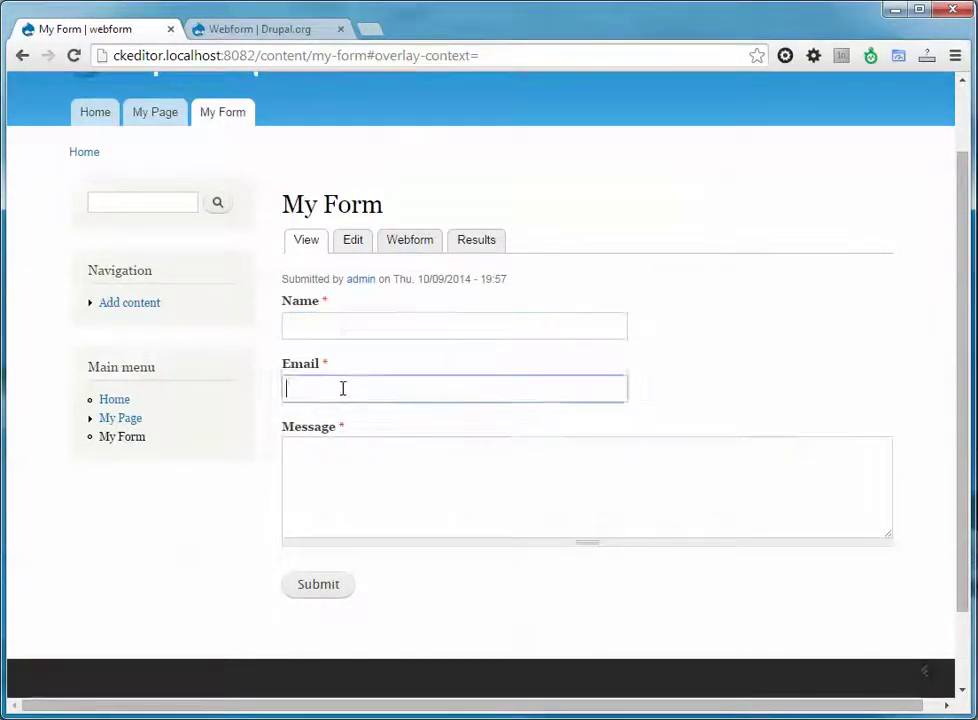
{"action": "left_click", "coordinate": [344, 487]}
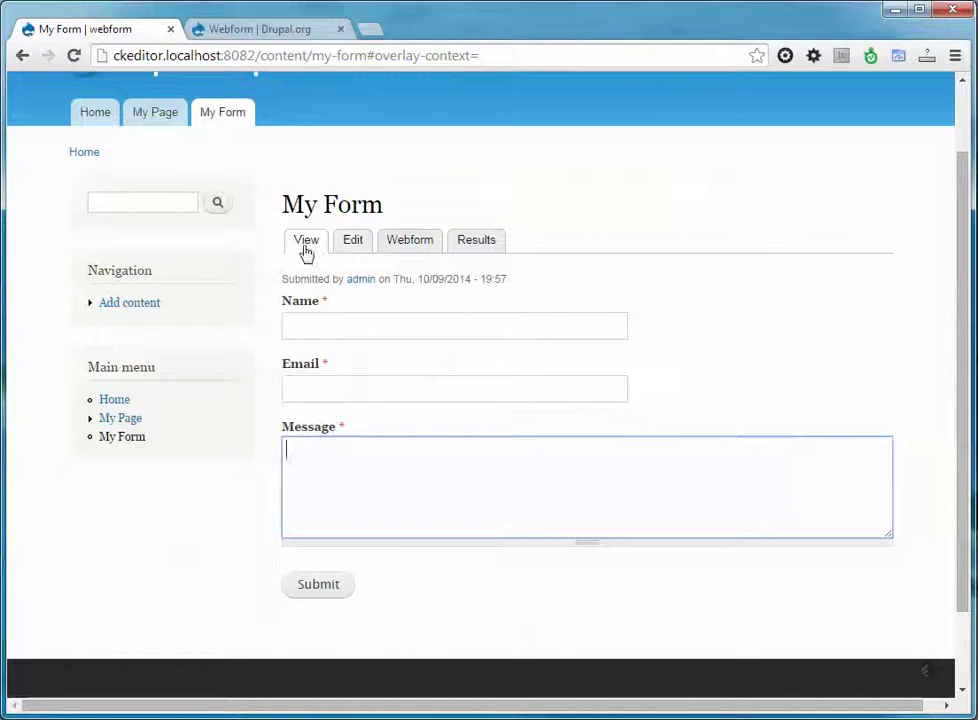
Add a support e-mail address as a custom recipient in My Form's E-mails settings.
{"action": "left_click", "coordinate": [405, 248]}
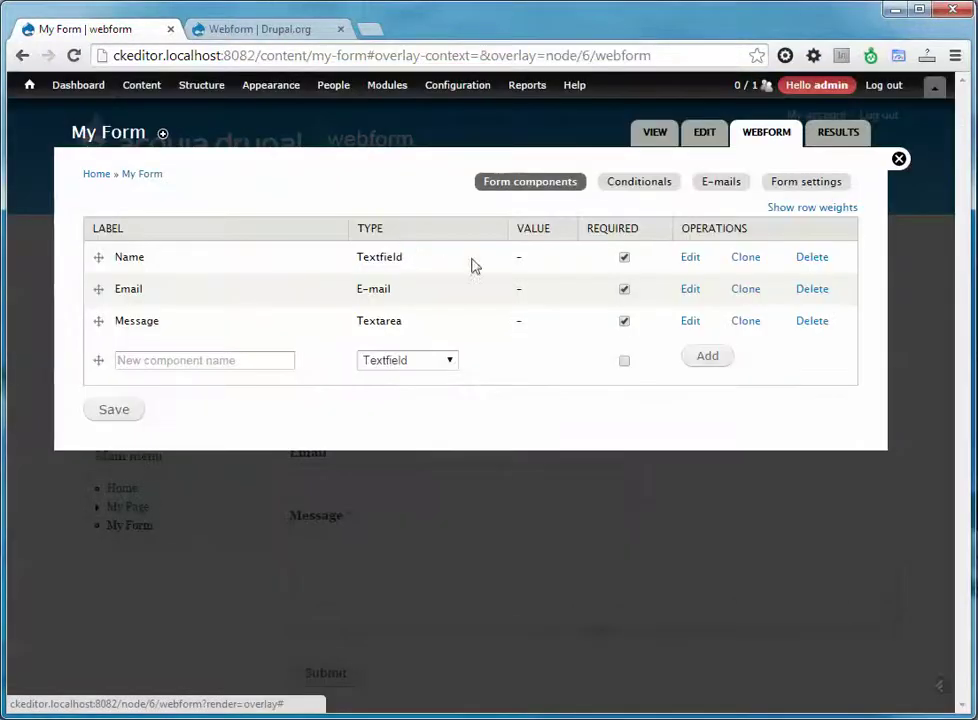
{"action": "left_click", "coordinate": [720, 183]}
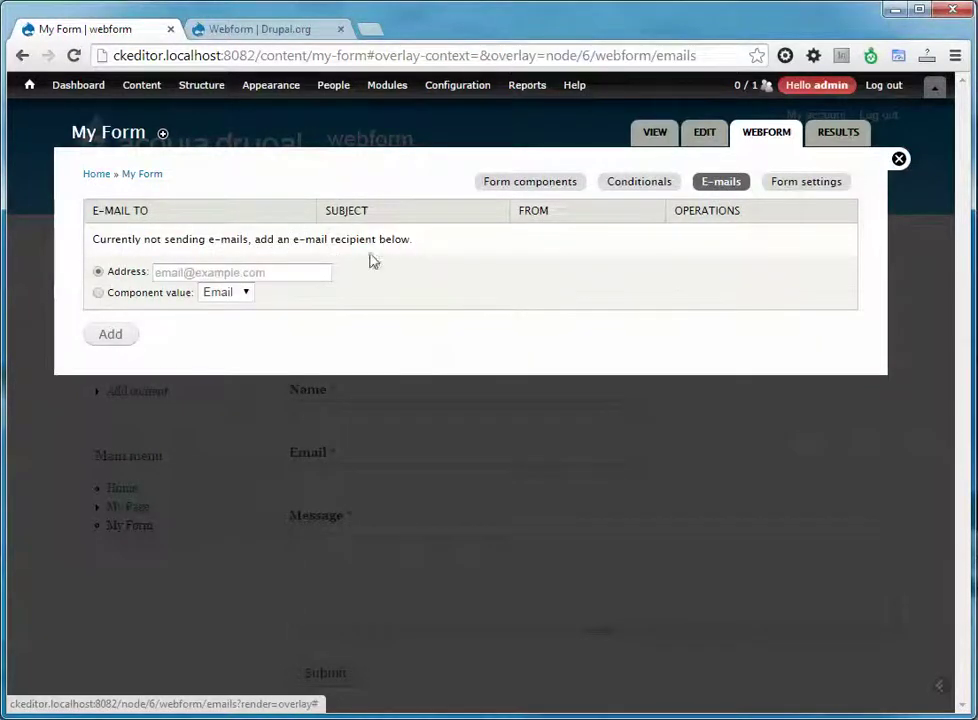
{"action": "left_click", "coordinate": [310, 268]}
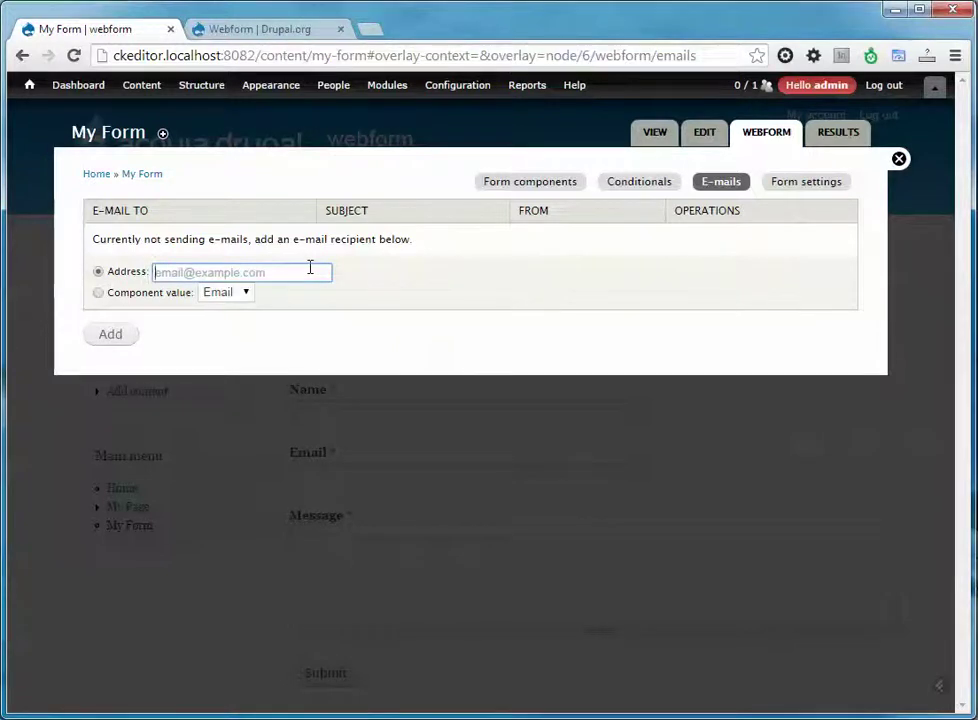
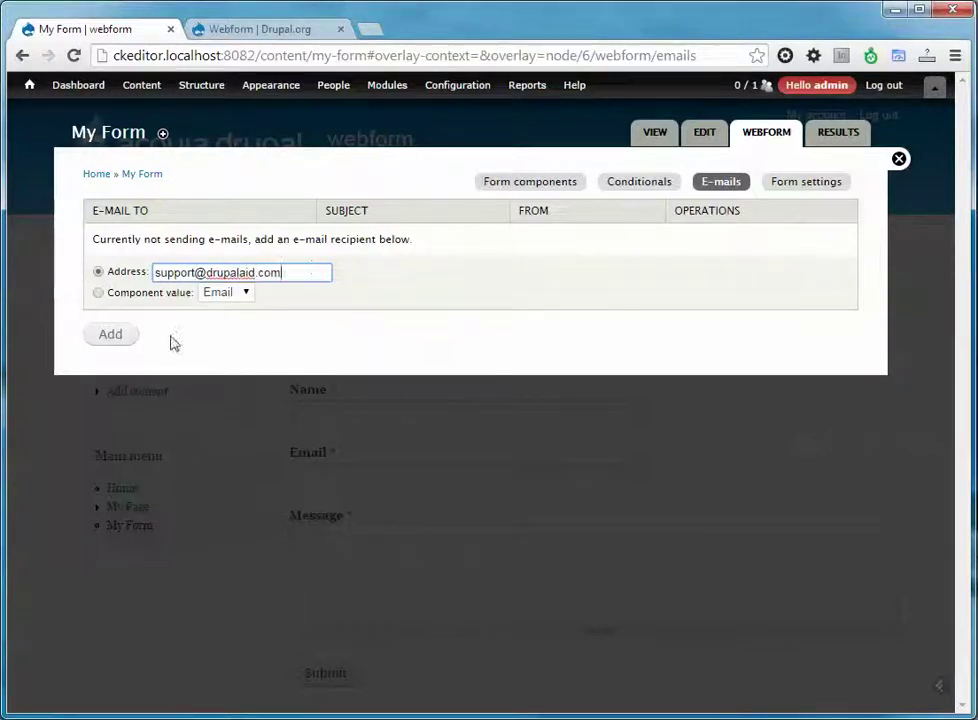
{"action": "left_click", "coordinate": [131, 341]}
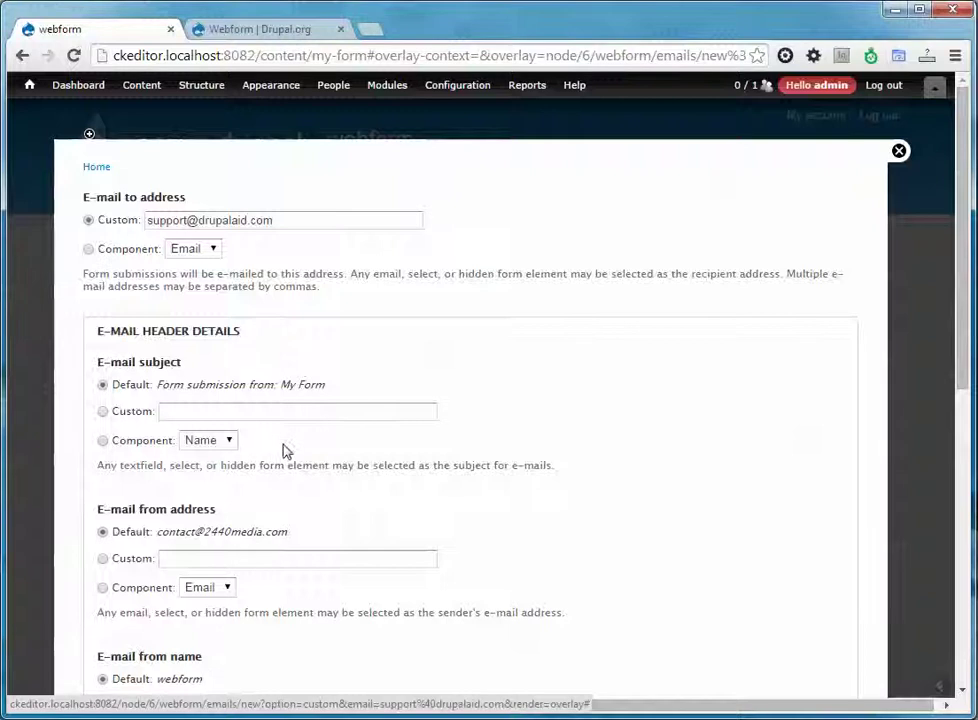
Review the e-mail template with subject 'Form submission from: My Form' and save the settings.
{"action": "scroll", "coordinate": [284, 450], "scroll_direction": "down", "scroll_amount": 1}
{"action": "scroll", "coordinate": [172, 456], "scroll_direction": "down", "scroll_amount": 1}
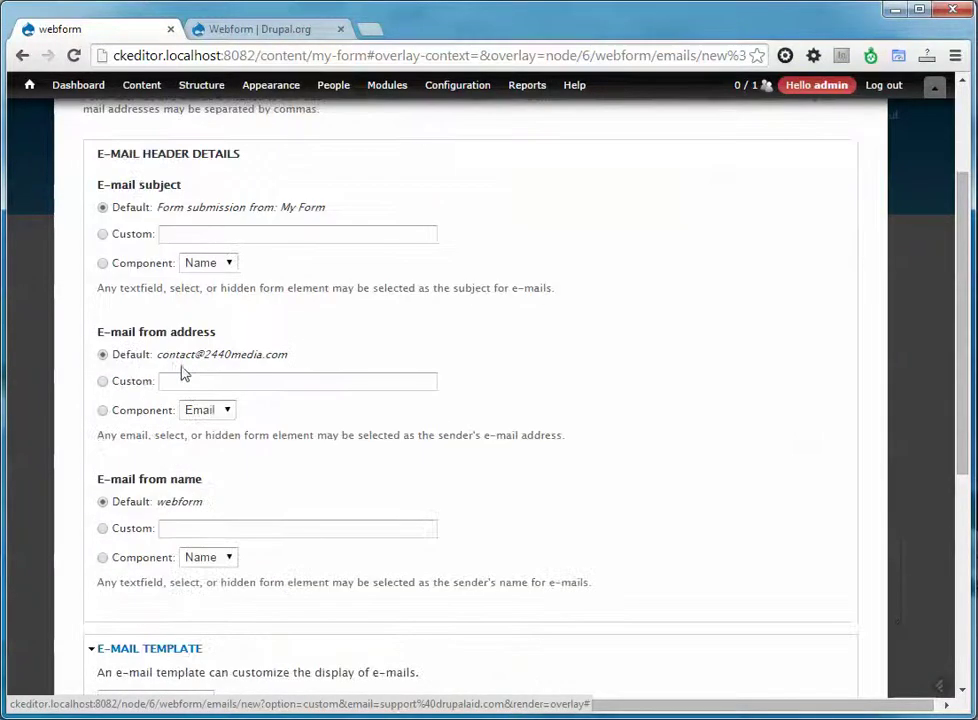
{"action": "scroll", "coordinate": [205, 434], "scroll_direction": "down", "scroll_amount": 1}
{"action": "scroll", "coordinate": [180, 428], "scroll_direction": "down", "scroll_amount": 2}
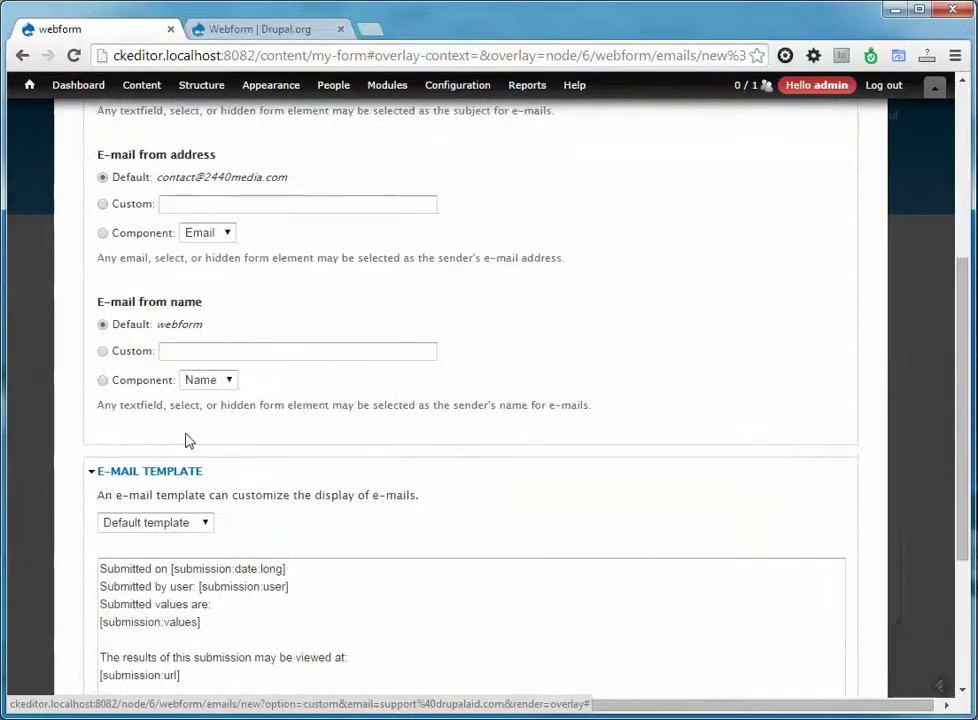
{"action": "scroll", "coordinate": [200, 440], "scroll_direction": "down", "scroll_amount": 1}
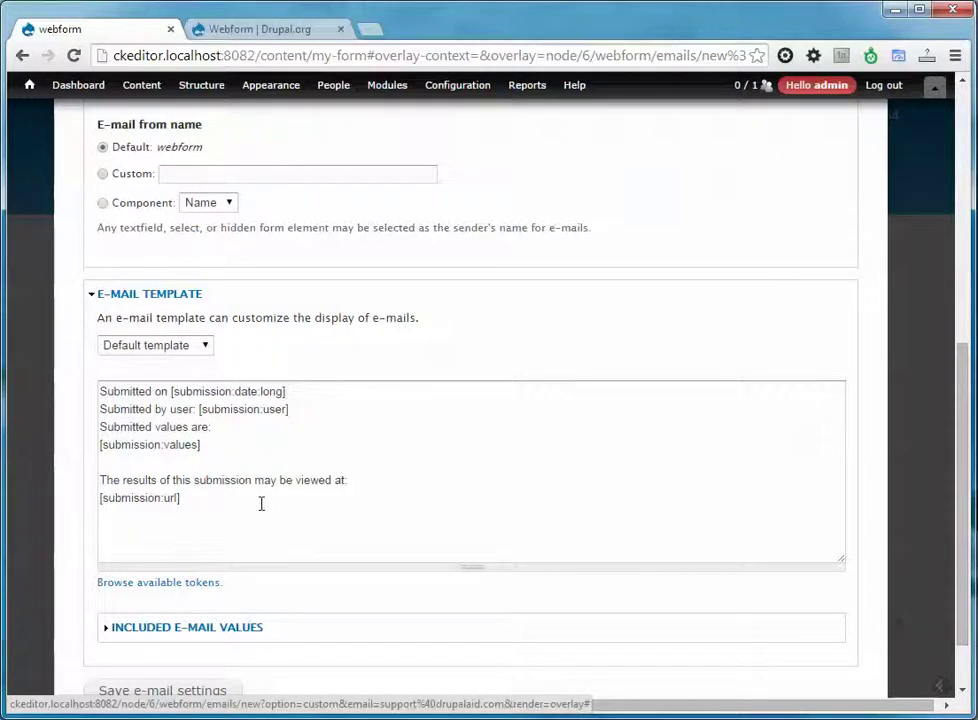
{"action": "scroll", "coordinate": [260, 503], "scroll_direction": "down", "scroll_amount": 1}
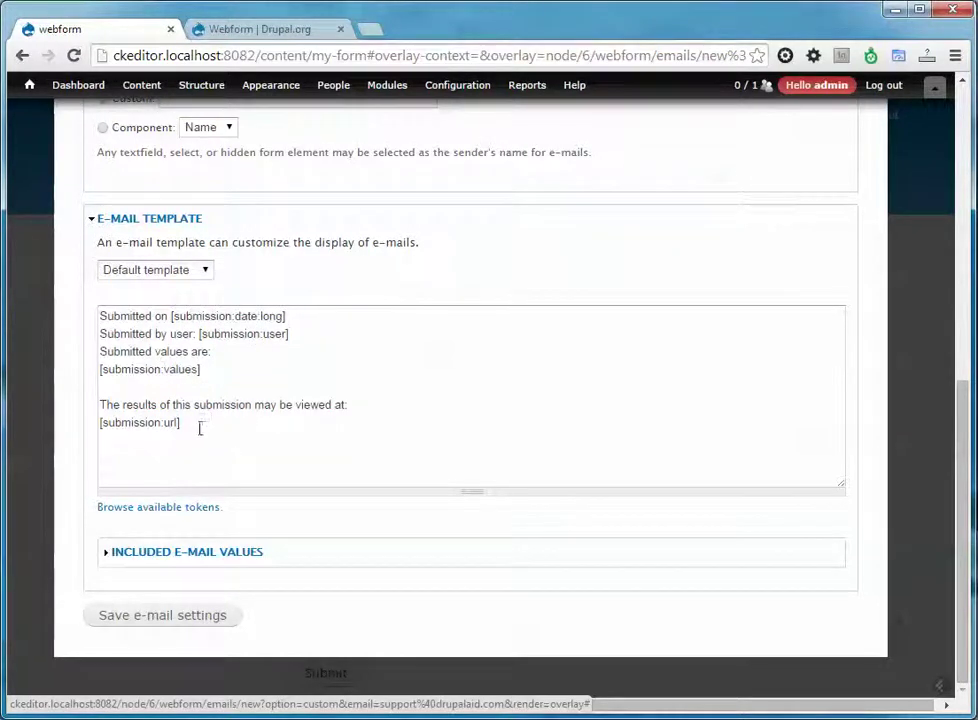
{"action": "left_click_drag", "start_coordinate": [192, 421], "coordinate": [98, 428]}
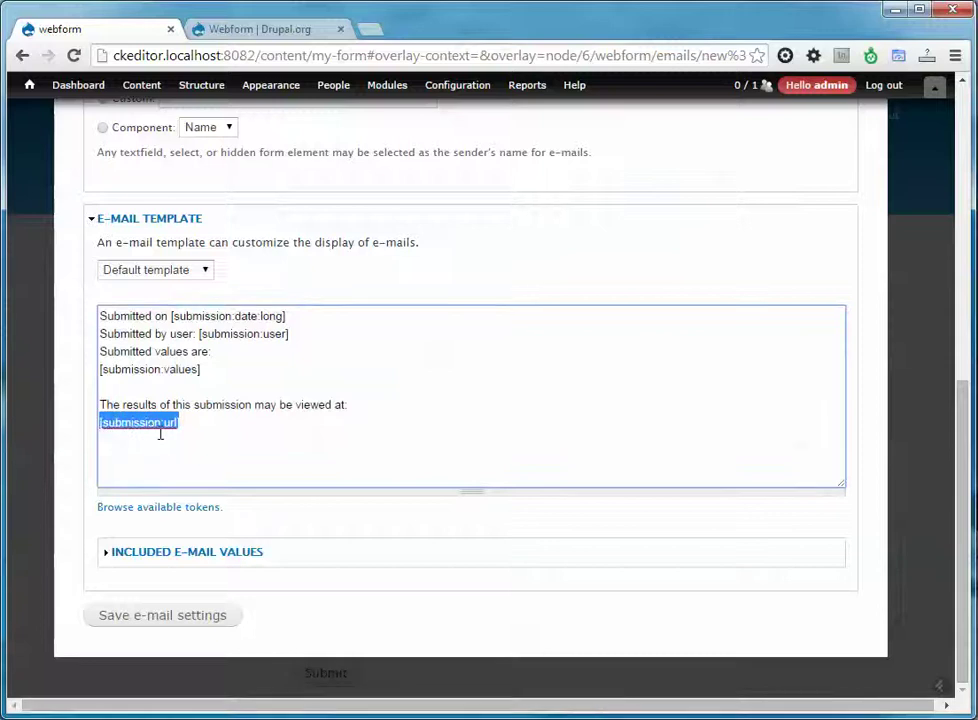
{"action": "left_click", "coordinate": [128, 618]}
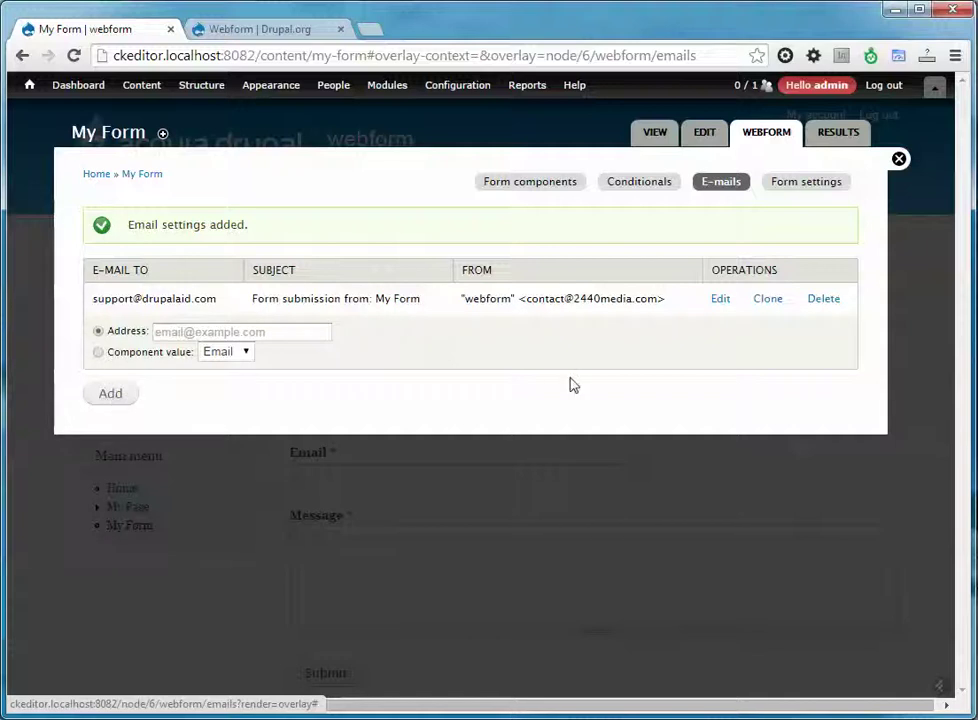
Submit a test entry with a name, the support e-mail address and message 'Hello'.
{"action": "left_click", "coordinate": [652, 135]}
{"action": "scroll", "coordinate": [515, 454], "scroll_direction": "down", "scroll_amount": 1}
{"action": "left_click", "coordinate": [335, 327]}
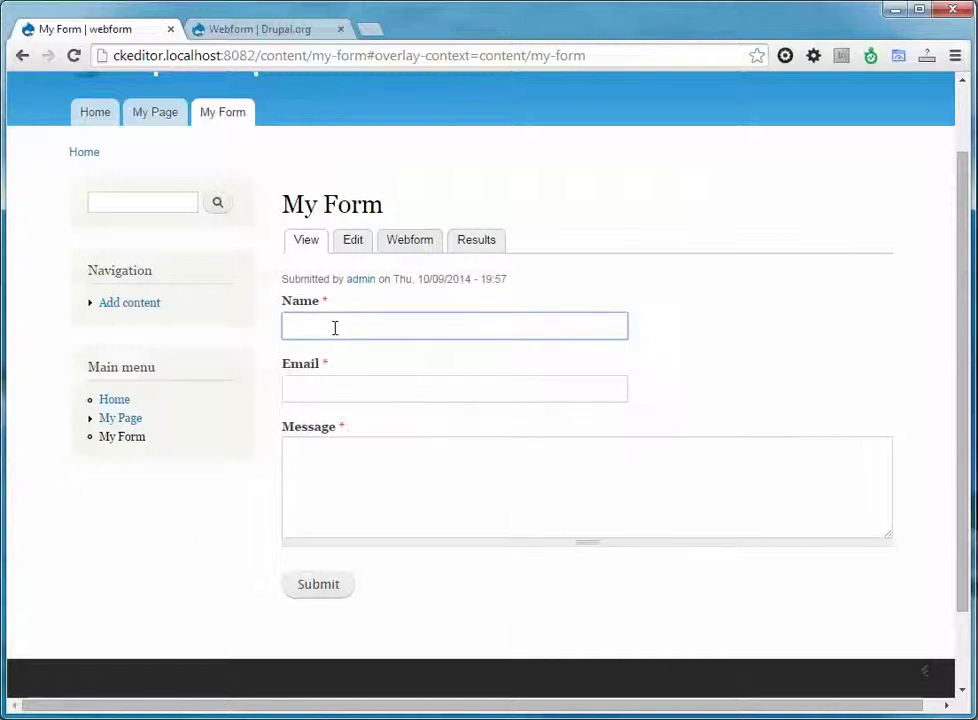
{"action": "type", "text": "Bob"}
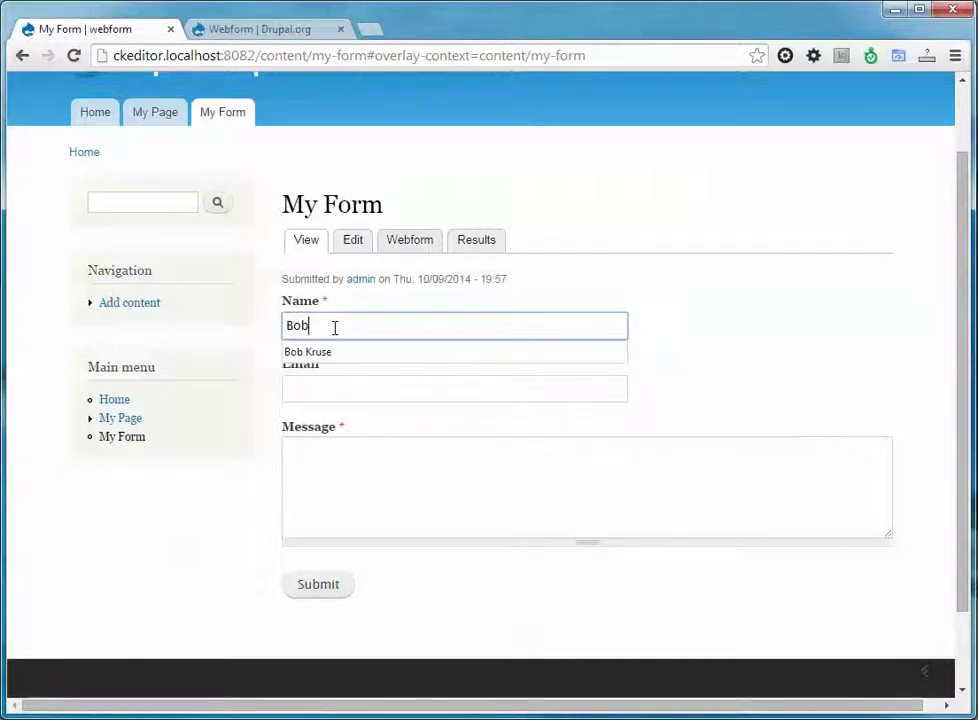
{"action": "key", "text": "Tab"}
{"action": "key", "text": "Tab"}
{"action": "type", "text": "Hello"}
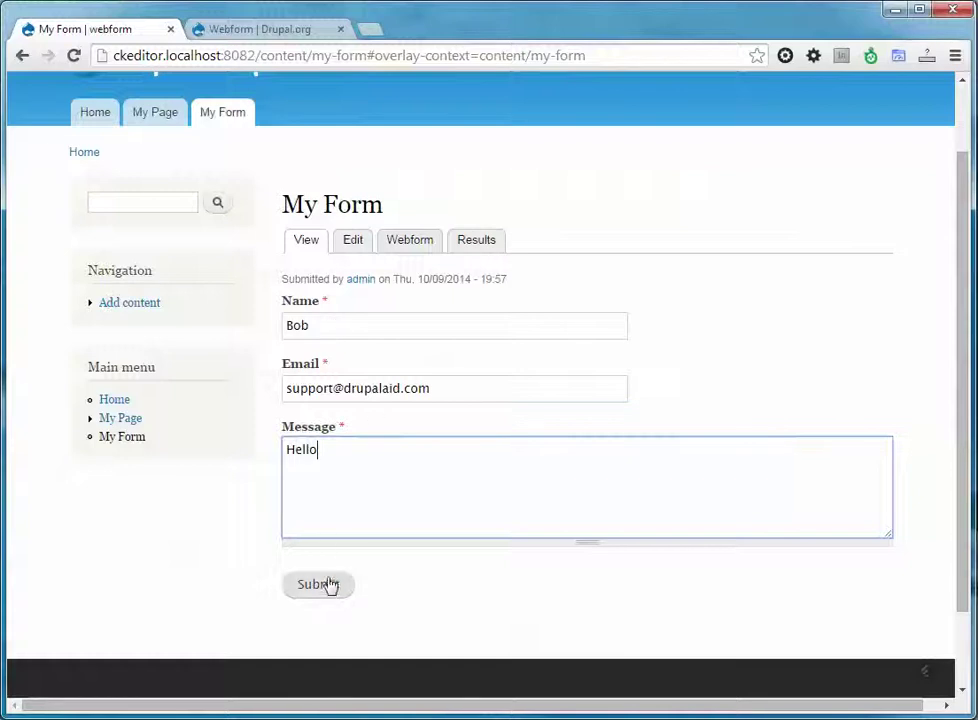
{"action": "left_click", "coordinate": [326, 584]}
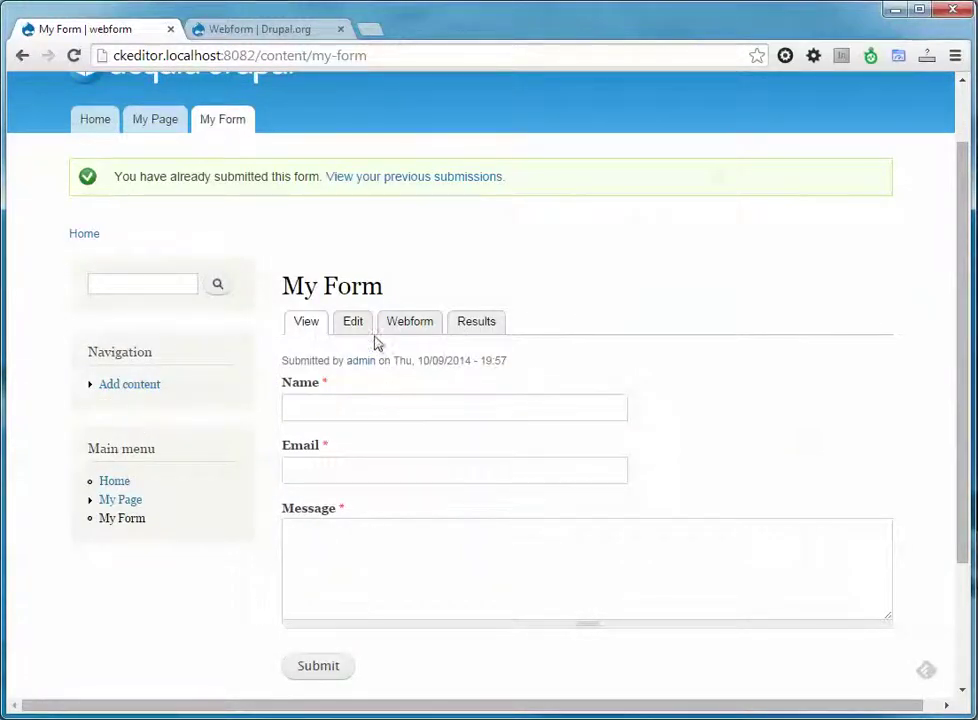
Open submission 1 in My Form's results to read the 'Hello' entry, then return to the results list.
{"action": "left_click", "coordinate": [490, 328]}
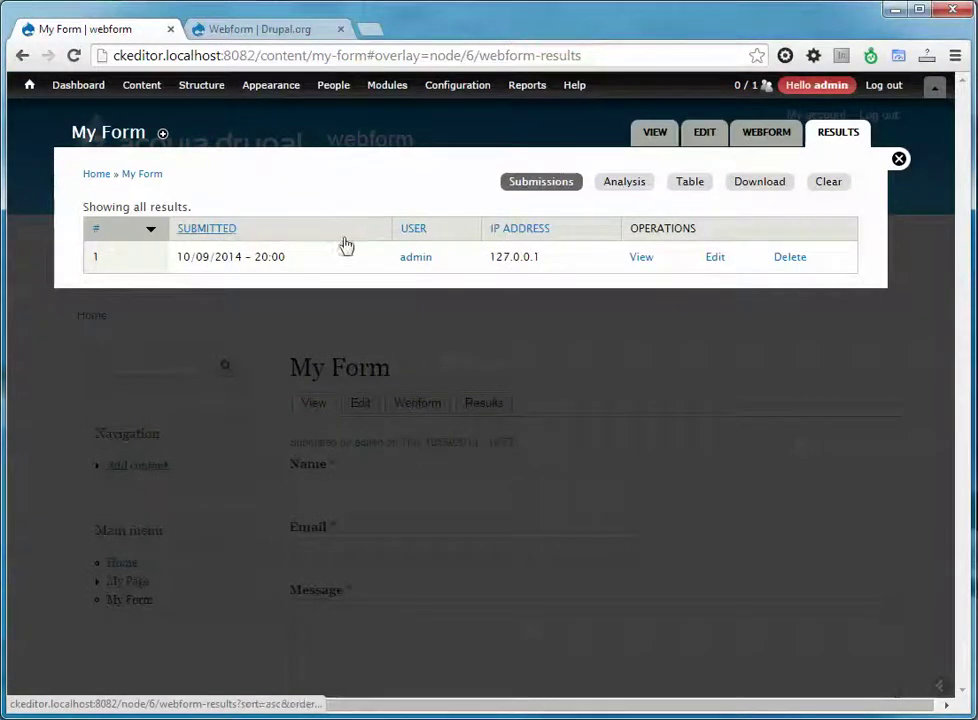
{"action": "left_click", "coordinate": [640, 258]}
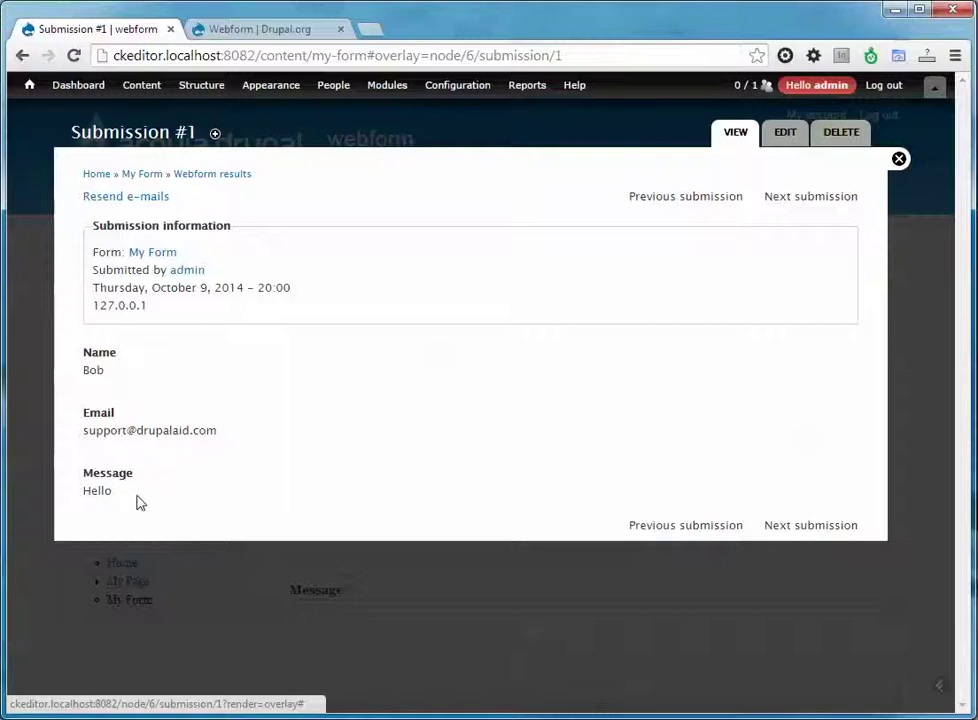
{"action": "left_click", "coordinate": [212, 175]}
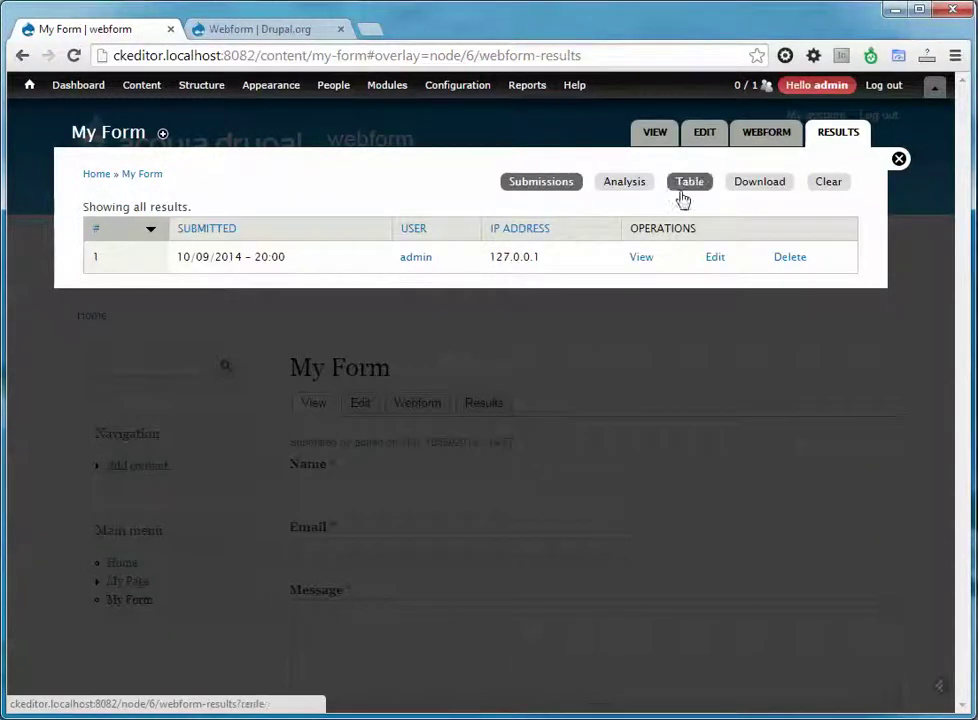
Add Name, Email and Message as analysis components, update the display, then view results as a Table.
{"action": "left_click", "coordinate": [625, 183]}
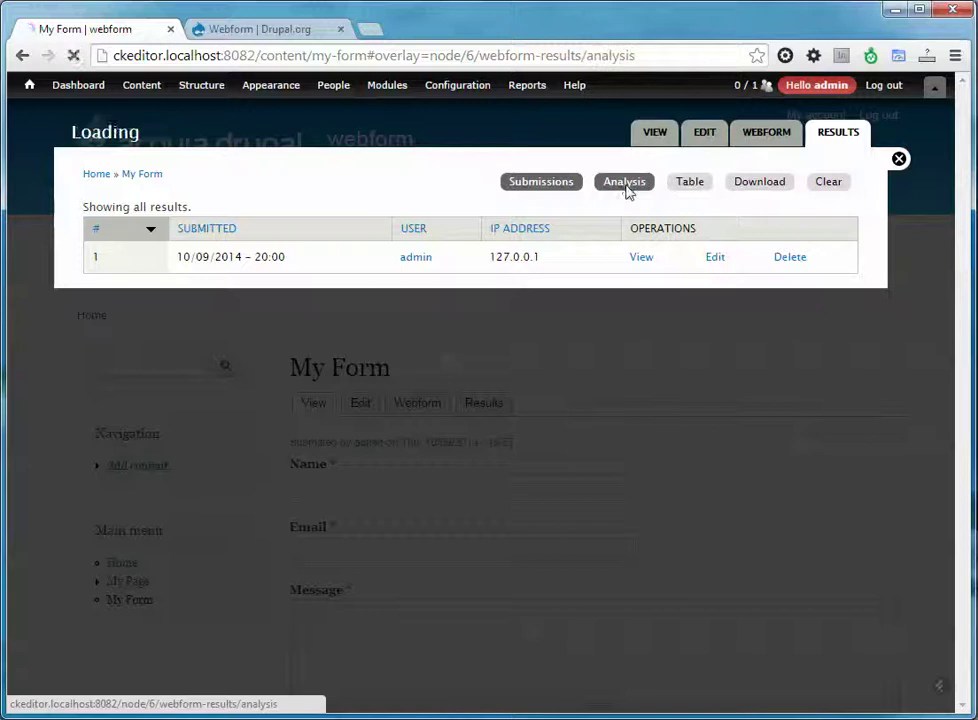
{"action": "left_click", "coordinate": [245, 262]}
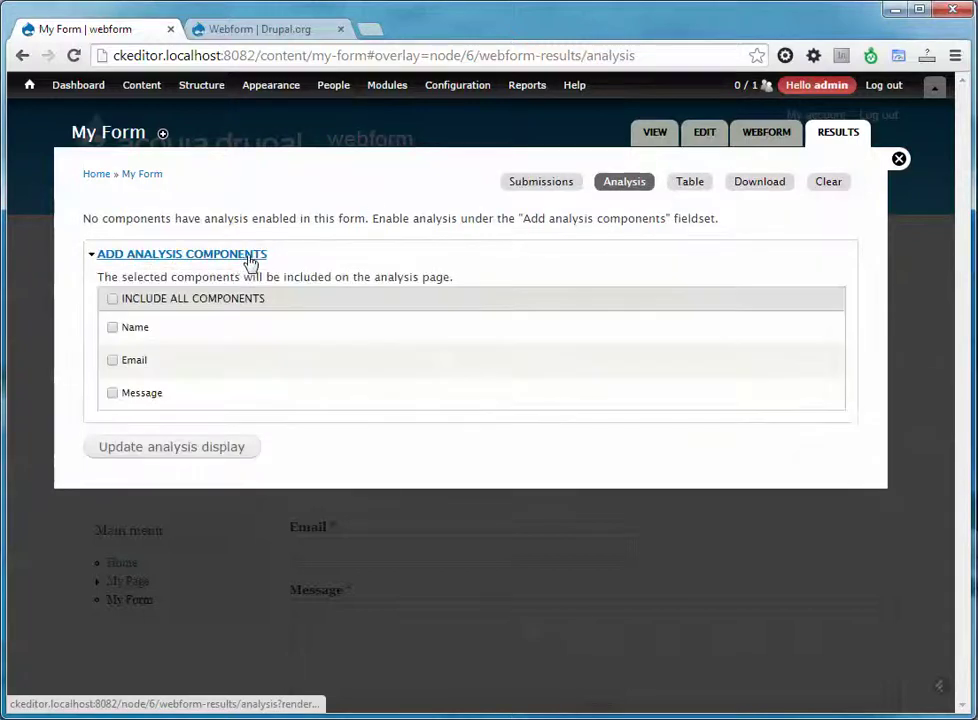
{"action": "left_click", "coordinate": [128, 330]}
{"action": "left_click", "coordinate": [132, 363]}
{"action": "left_click", "coordinate": [137, 396]}
{"action": "left_click", "coordinate": [164, 447]}
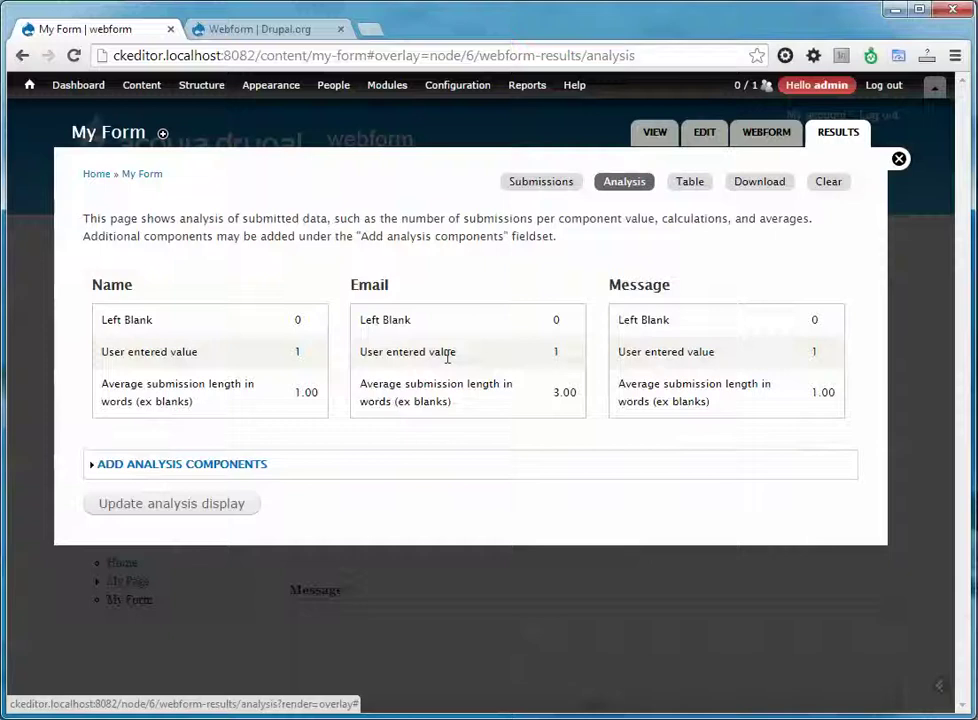
{"action": "left_click", "coordinate": [688, 183]}
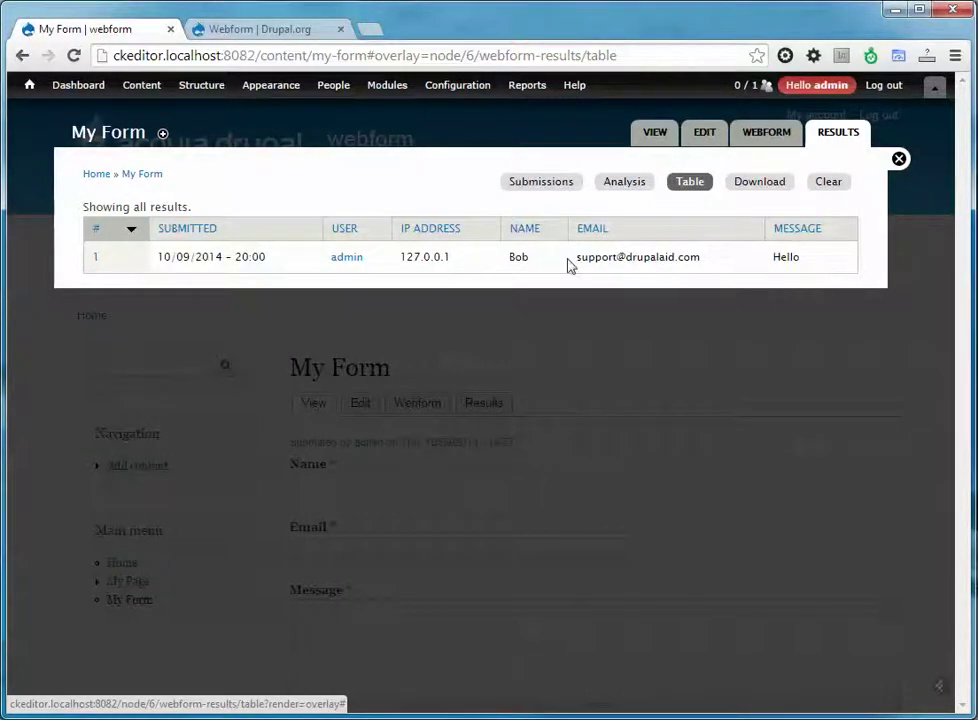
Check the Download export options, then clear all My Form submissions and confirm the deletion.
{"action": "left_click", "coordinate": [761, 187]}
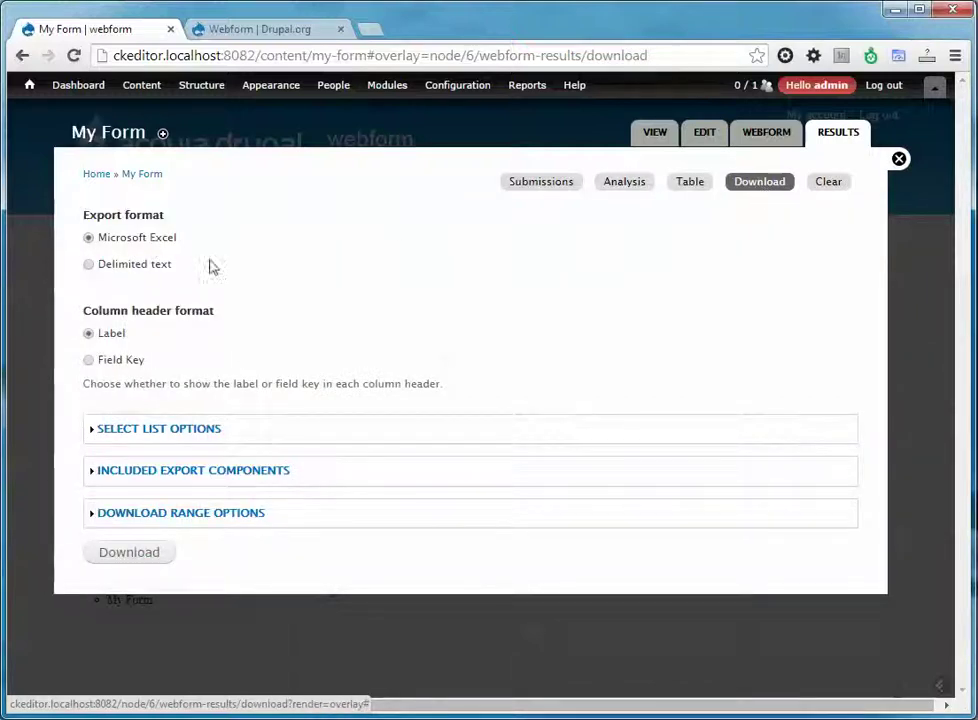
{"action": "left_click", "coordinate": [822, 186]}
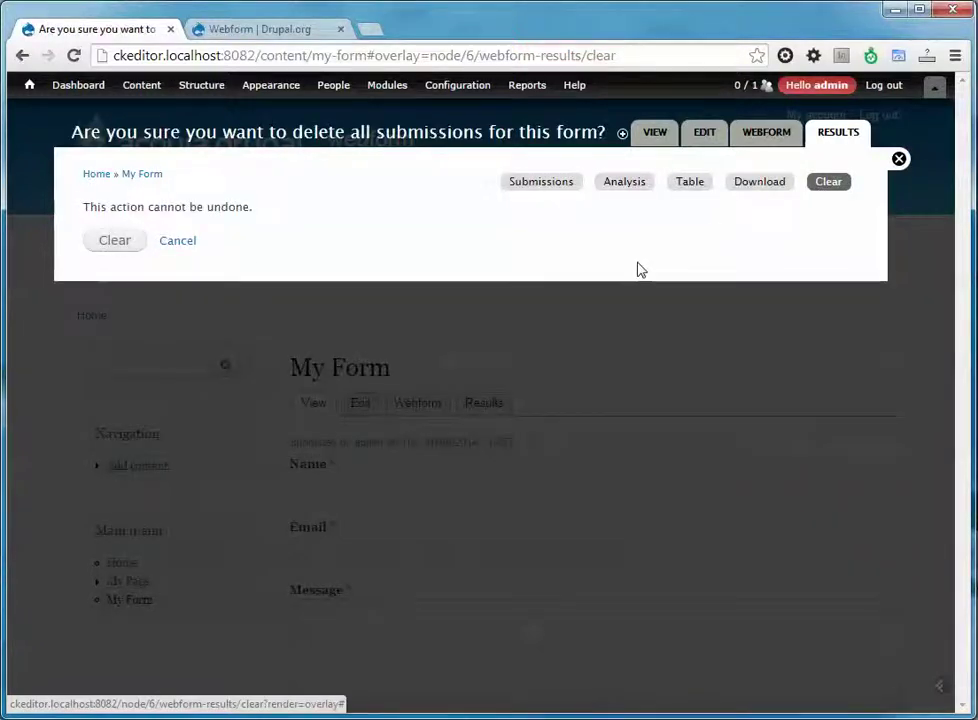
{"action": "left_click", "coordinate": [101, 247]}
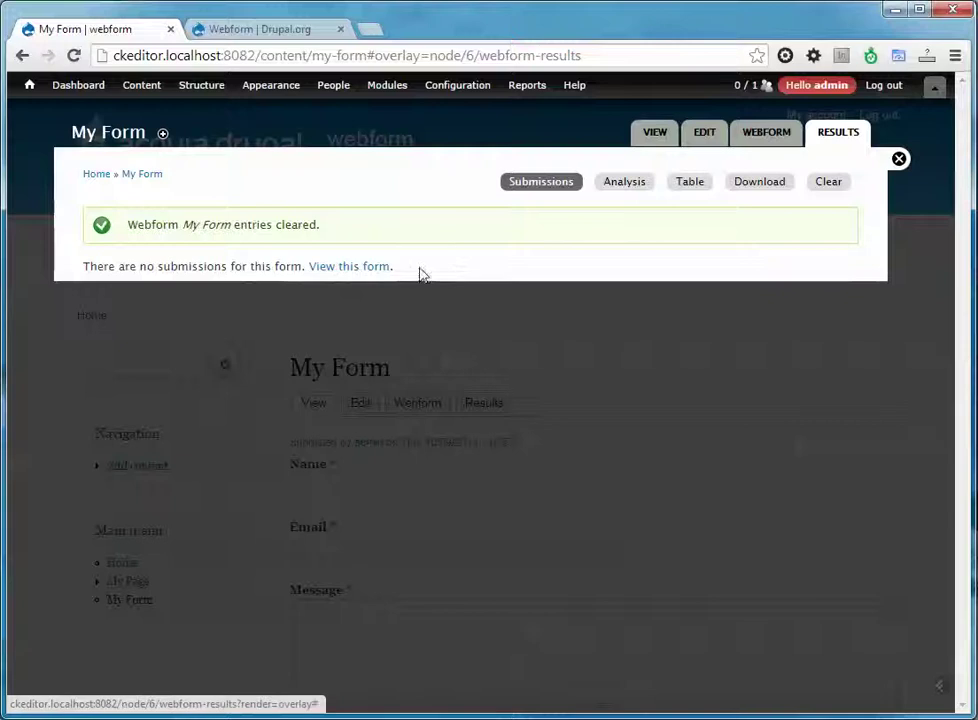
Go back to the published My Form page and look over its empty Name, Email and Message fields.
{"action": "left_click", "coordinate": [660, 139]}
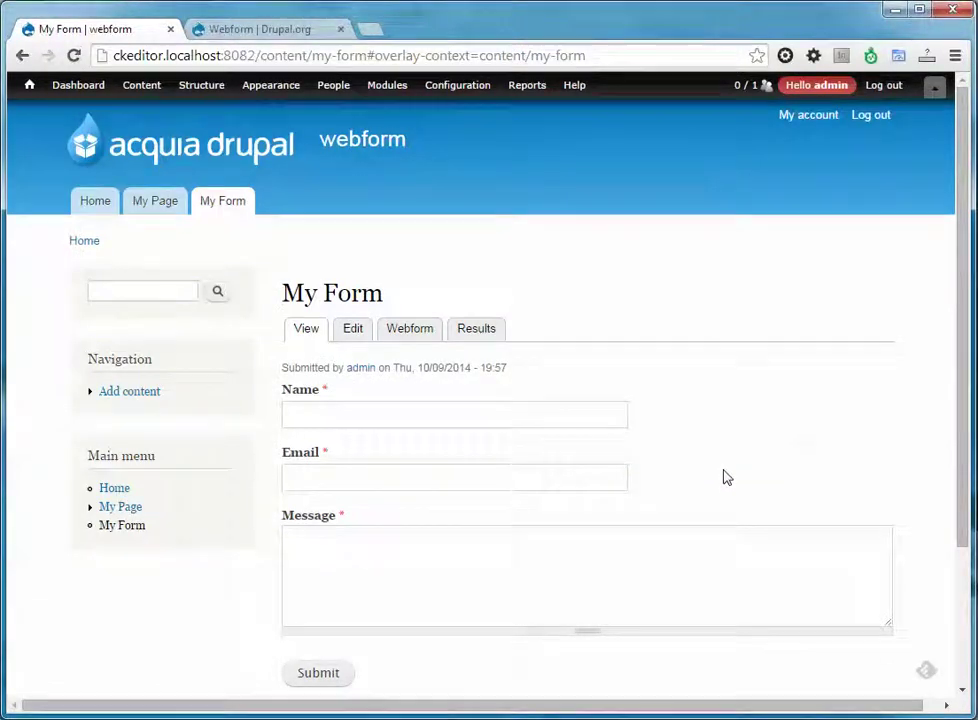
{"action": "scroll", "coordinate": [727, 477], "scroll_direction": "down", "scroll_amount": 2}
{"action": "scroll", "coordinate": [725, 470], "scroll_direction": "up", "scroll_amount": 1}
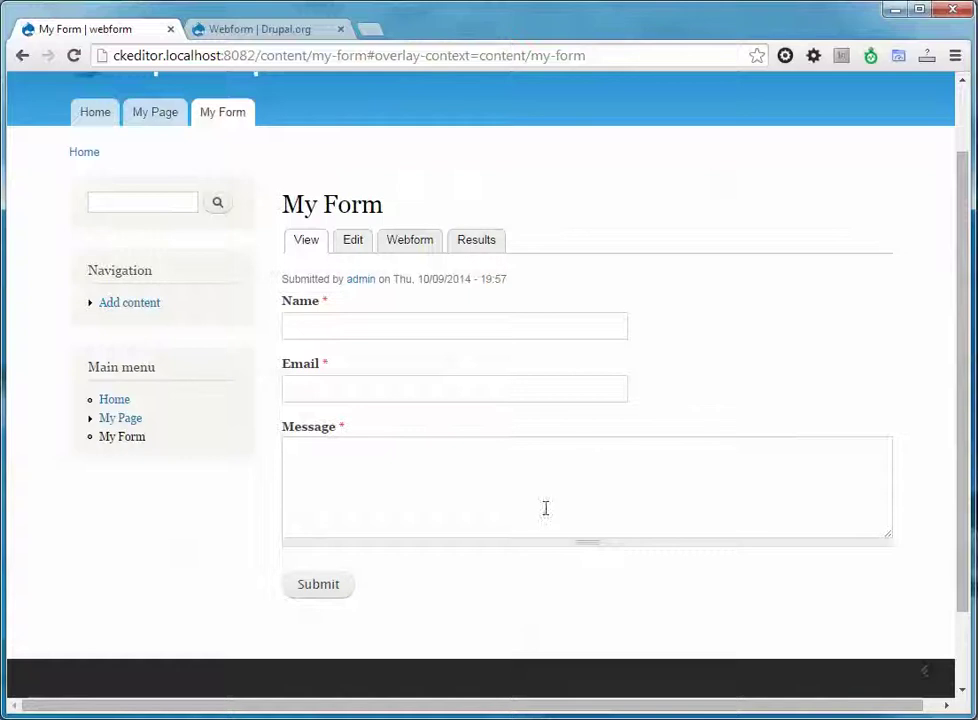
{"action": "scroll", "coordinate": [502, 583], "scroll_direction": "up", "scroll_amount": 1}
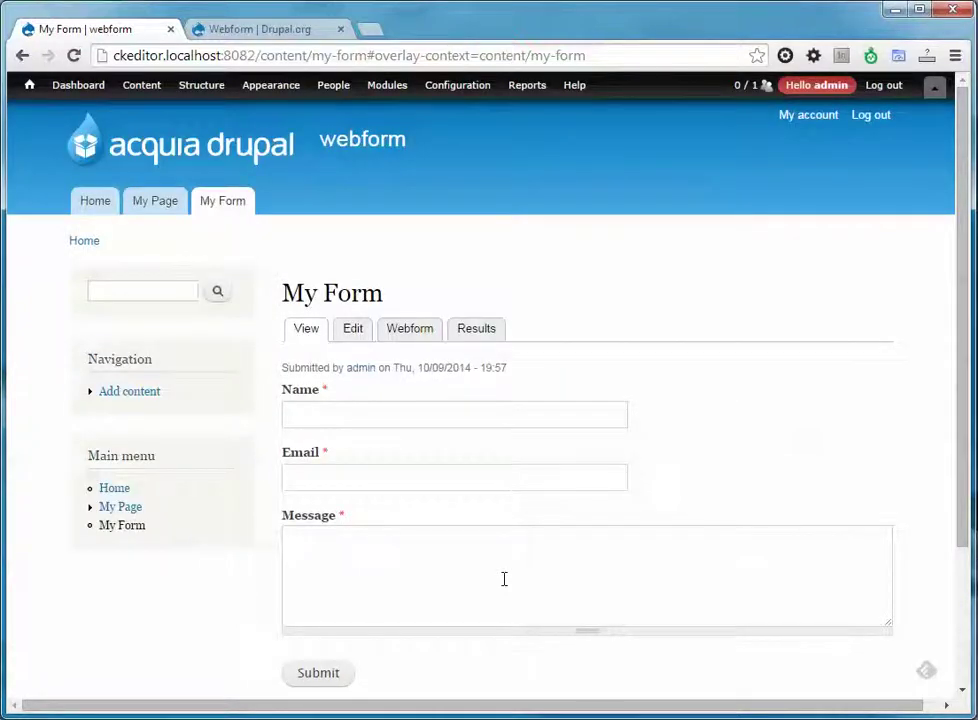